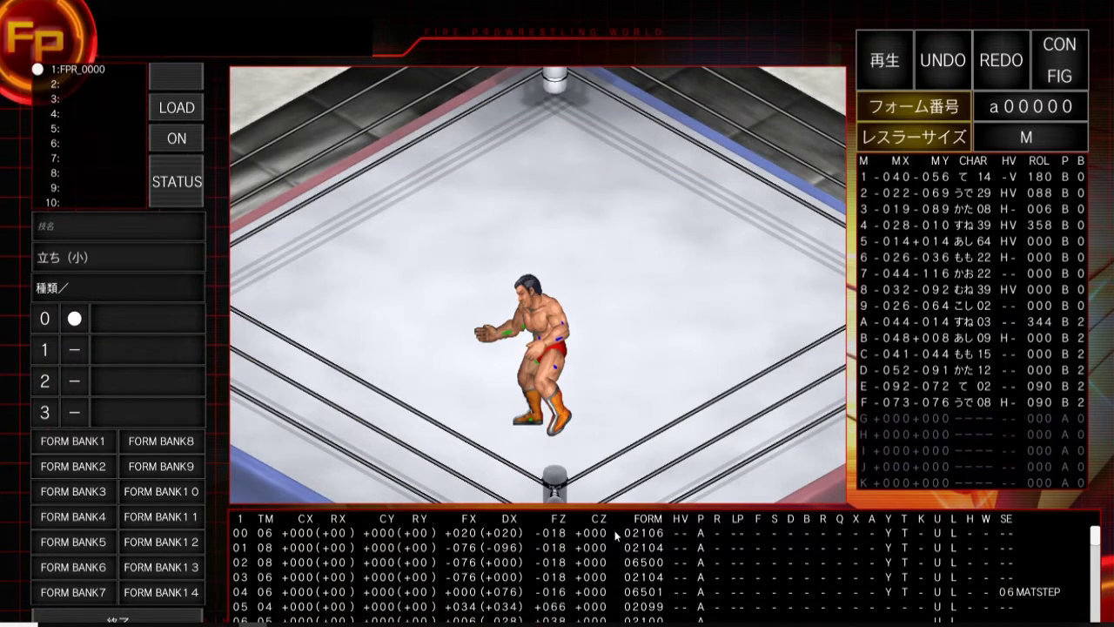
Step: Play the move's animation from frame 00, and step back frame by frame to frame 00 to examine each pose
{"action": "left_click", "coordinate": [615, 530]}
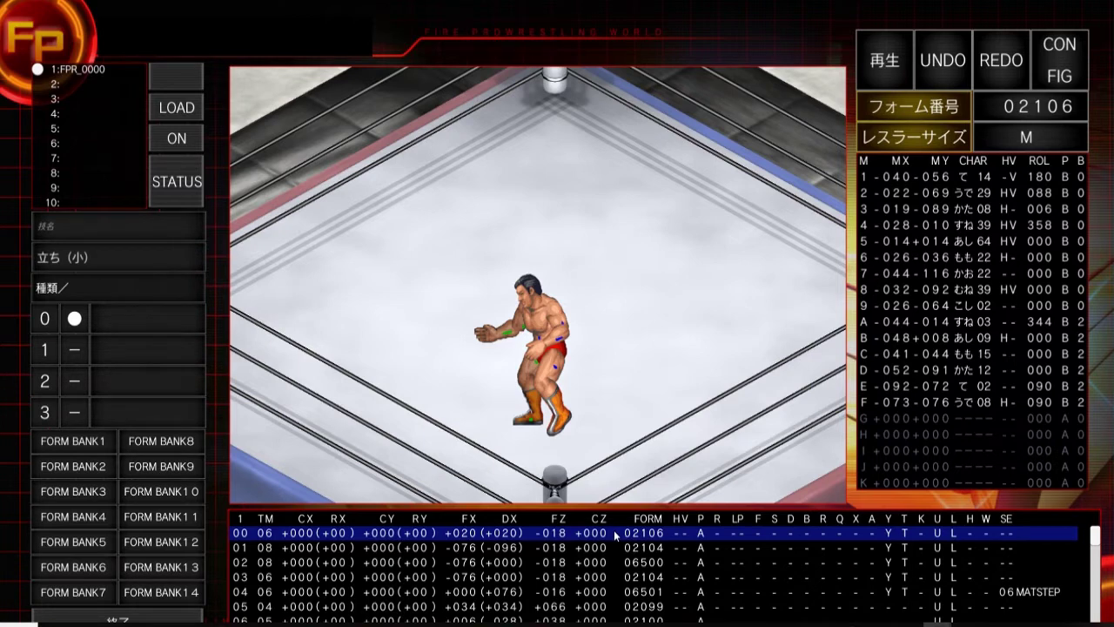
{"action": "key", "text": "space"}
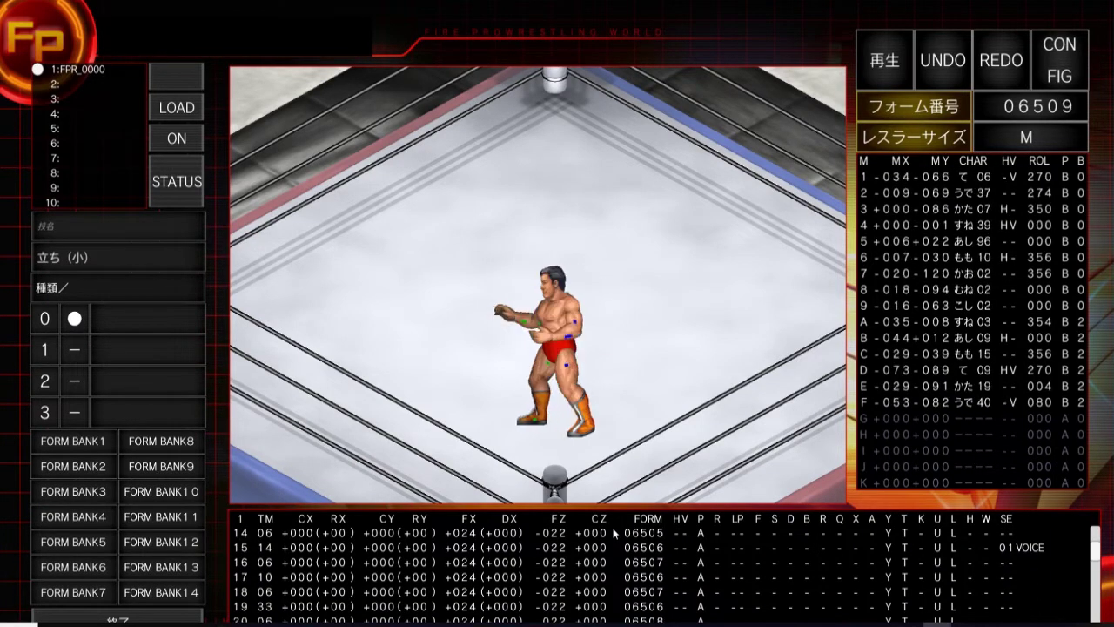
{"action": "key", "text": "Up"}
{"action": "key", "text": "Up"}
{"action": "key", "text": "Up"}
{"action": "key", "text": "Up"}
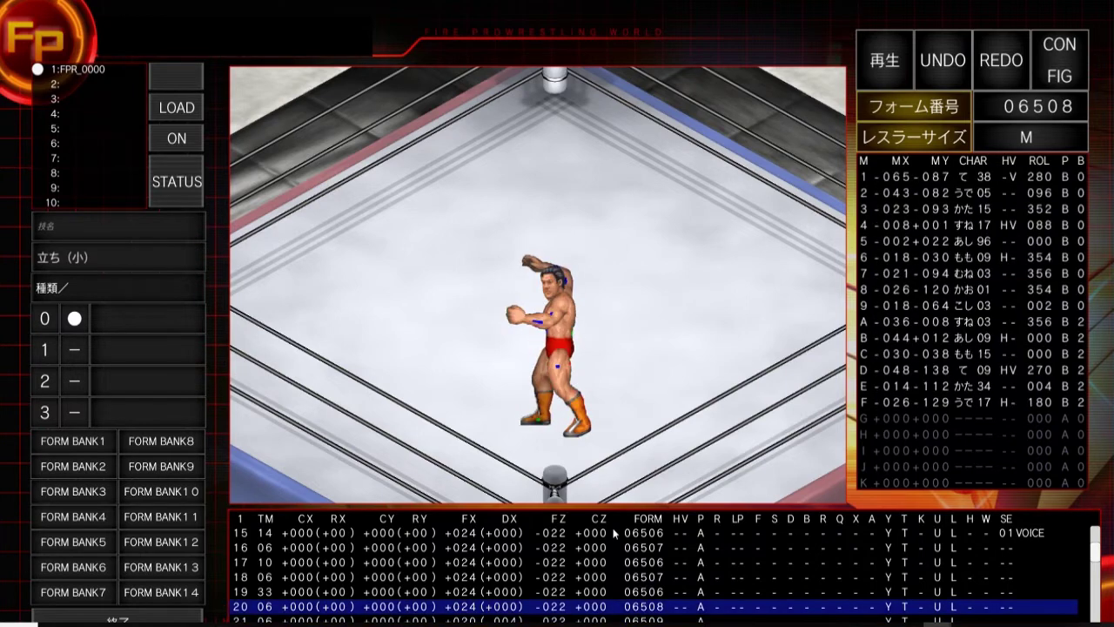
{"action": "key", "text": "Up"}
{"action": "key", "text": "Up"}
{"action": "key", "text": "Up"}
{"action": "key", "text": "Up"}
{"action": "key", "text": "Up"}
{"action": "key", "text": "Up"}
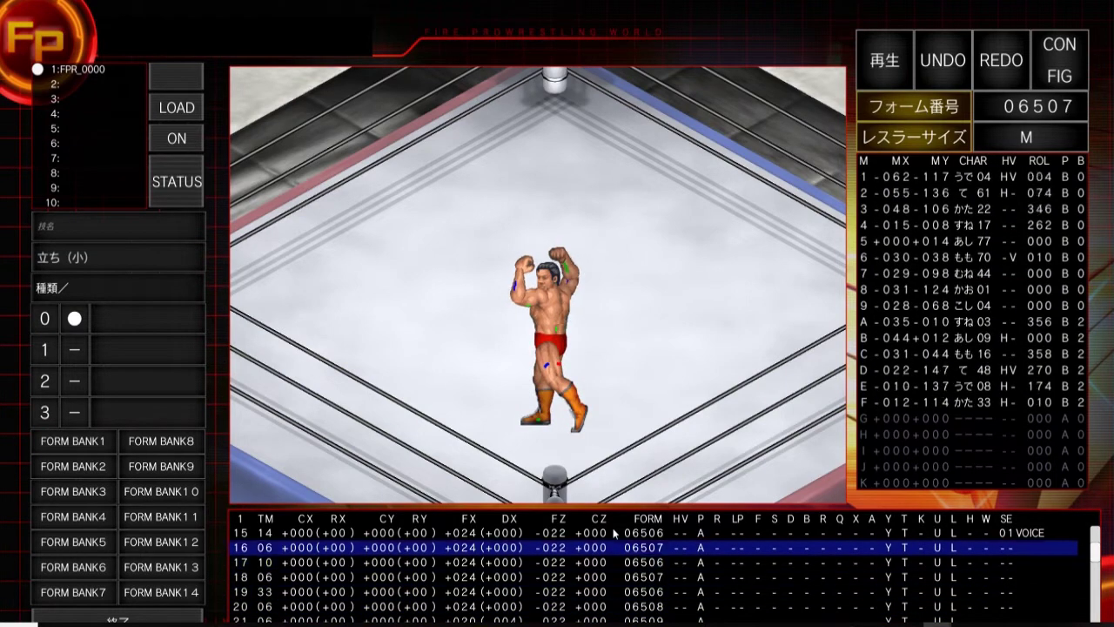
{"action": "key", "text": "Up"}
{"action": "key", "text": "Up"}
{"action": "key", "text": "Up"}
{"action": "key", "text": "Up"}
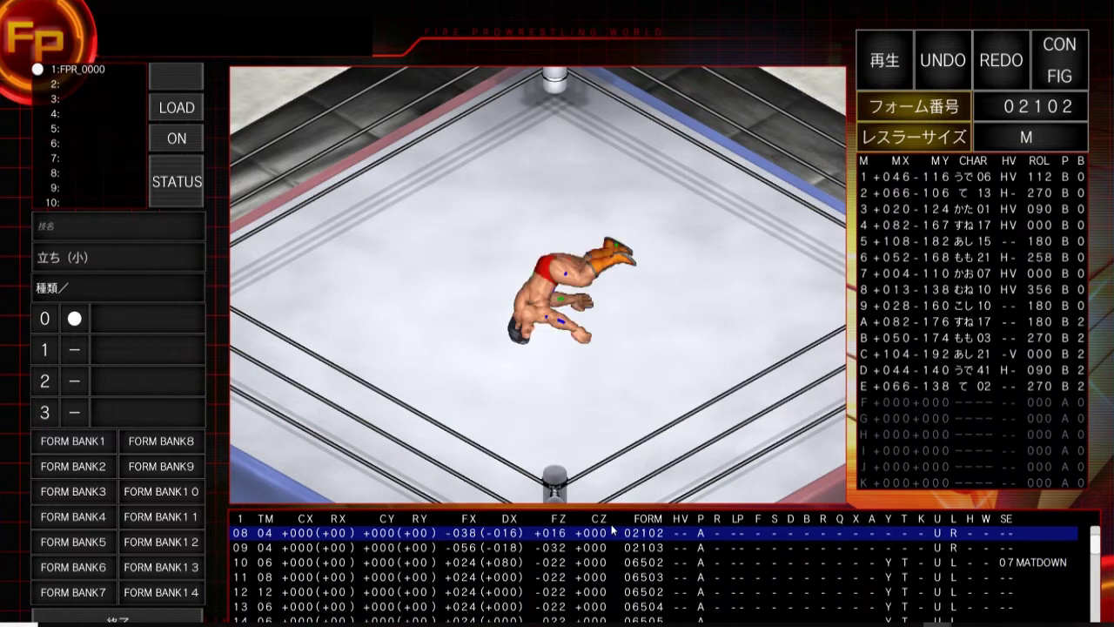
{"action": "key", "text": "Up"}
{"action": "key", "text": "Up"}
{"action": "key", "text": "Up"}
{"action": "key", "text": "Up"}
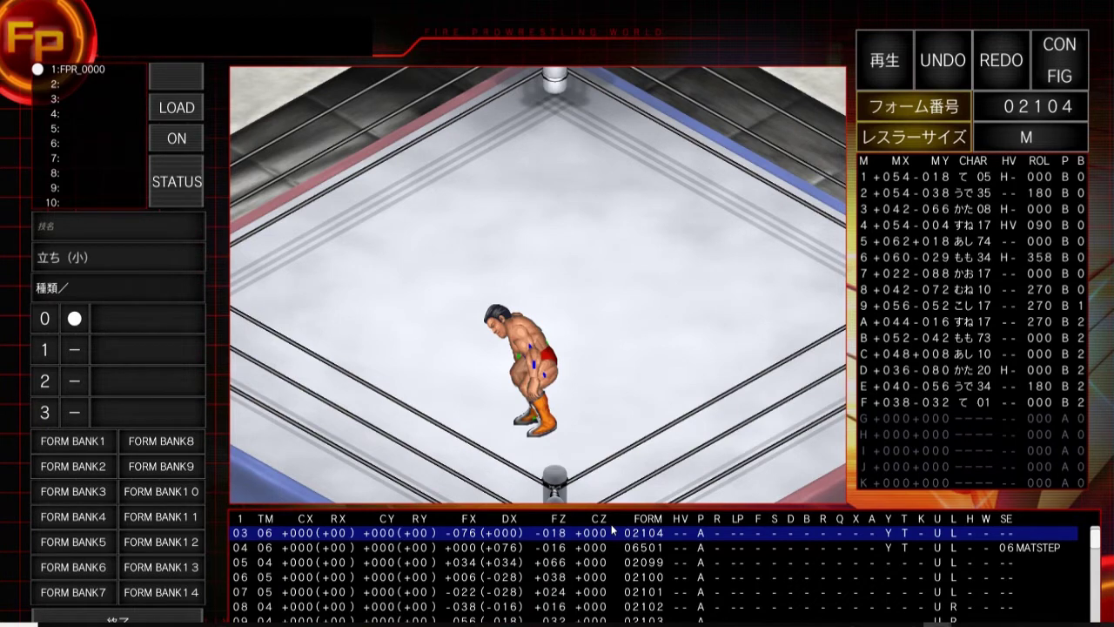
{"action": "key", "text": "Up"}
{"action": "key", "text": "Up"}
{"action": "key", "text": "Up"}
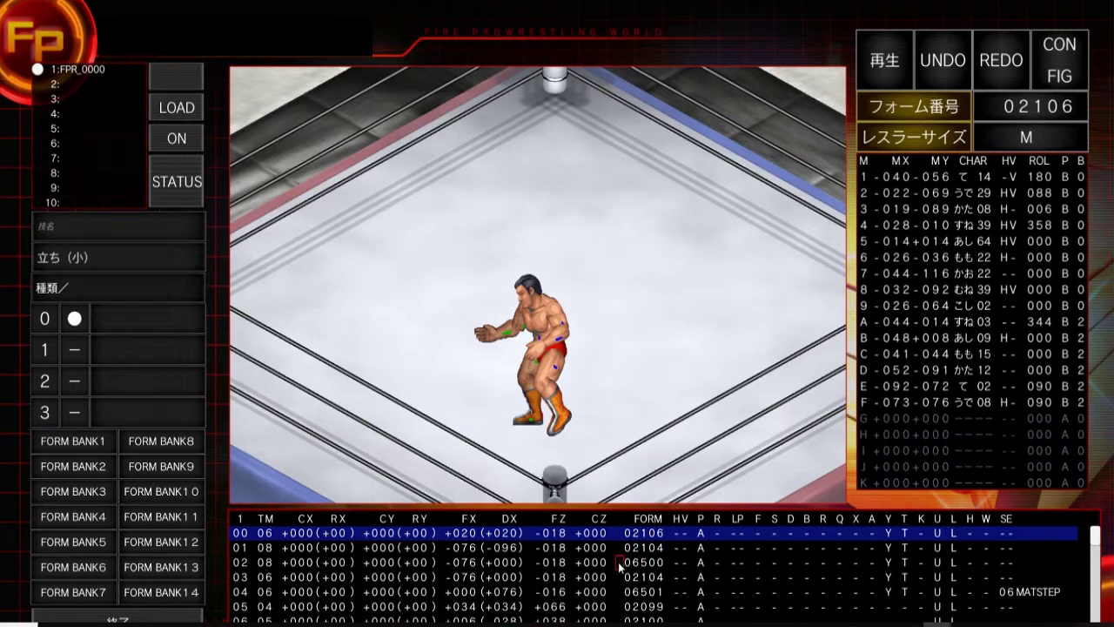
Step: Change frame 02's FORM number digit by digit through 16500 and 18510 to 18512
{"action": "left_click", "coordinate": [613, 562]}
{"action": "scroll", "coordinate": [626, 563], "scroll_direction": "up", "scroll_amount": 1}
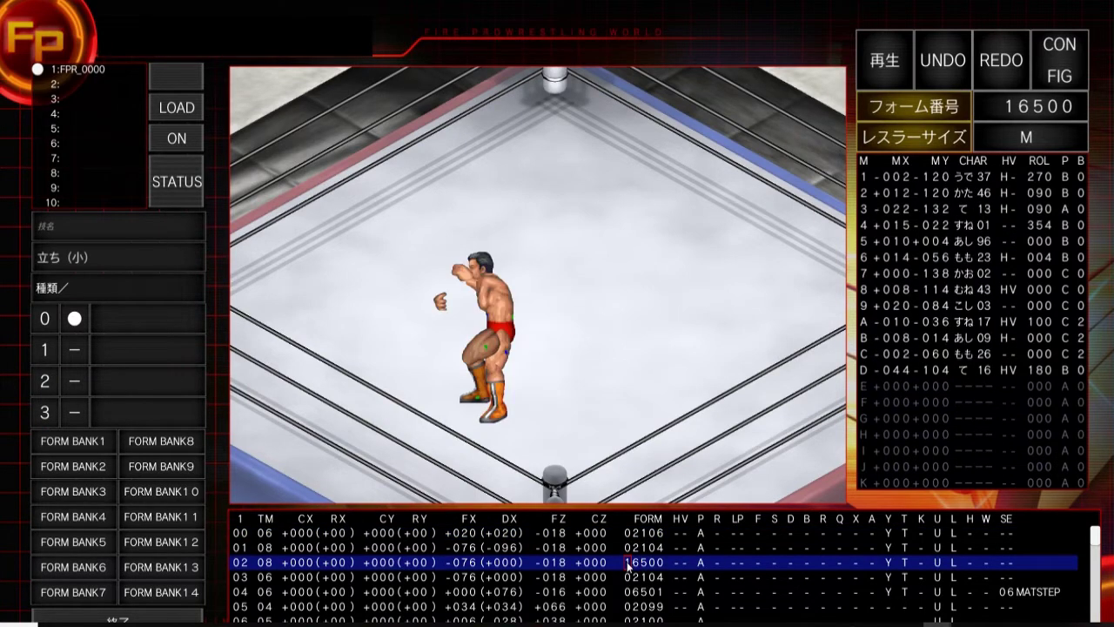
{"action": "scroll", "coordinate": [635, 564], "scroll_direction": "up", "scroll_amount": 2}
{"action": "scroll", "coordinate": [650, 564], "scroll_direction": "up", "scroll_amount": 1}
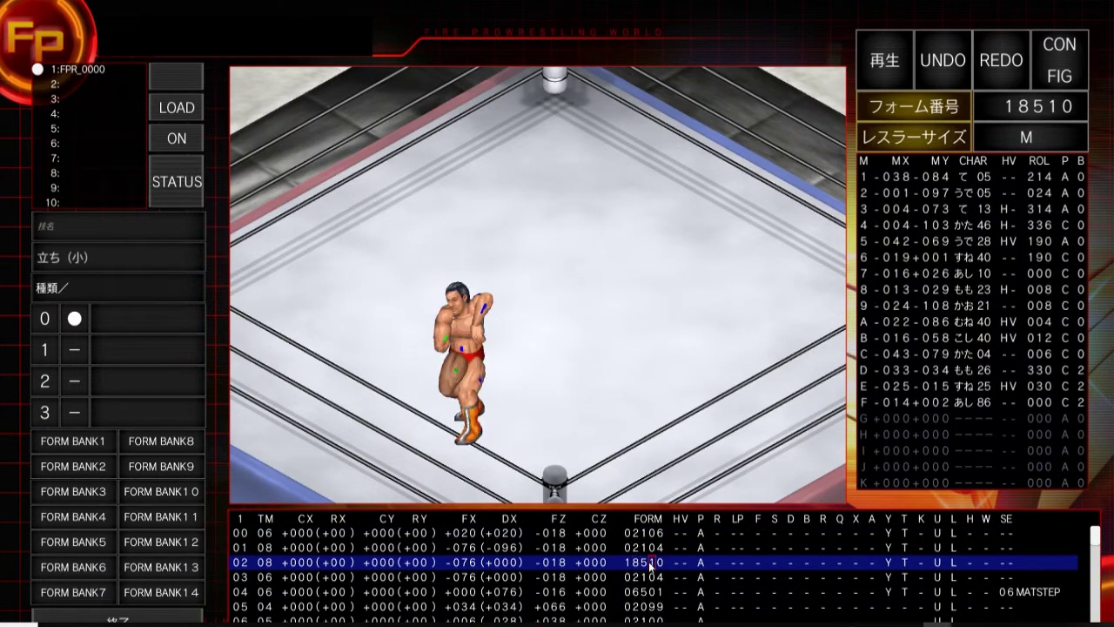
{"action": "scroll", "coordinate": [659, 564], "scroll_direction": "up", "scroll_amount": 1}
{"action": "scroll", "coordinate": [660, 564], "scroll_direction": "up", "scroll_amount": 1}
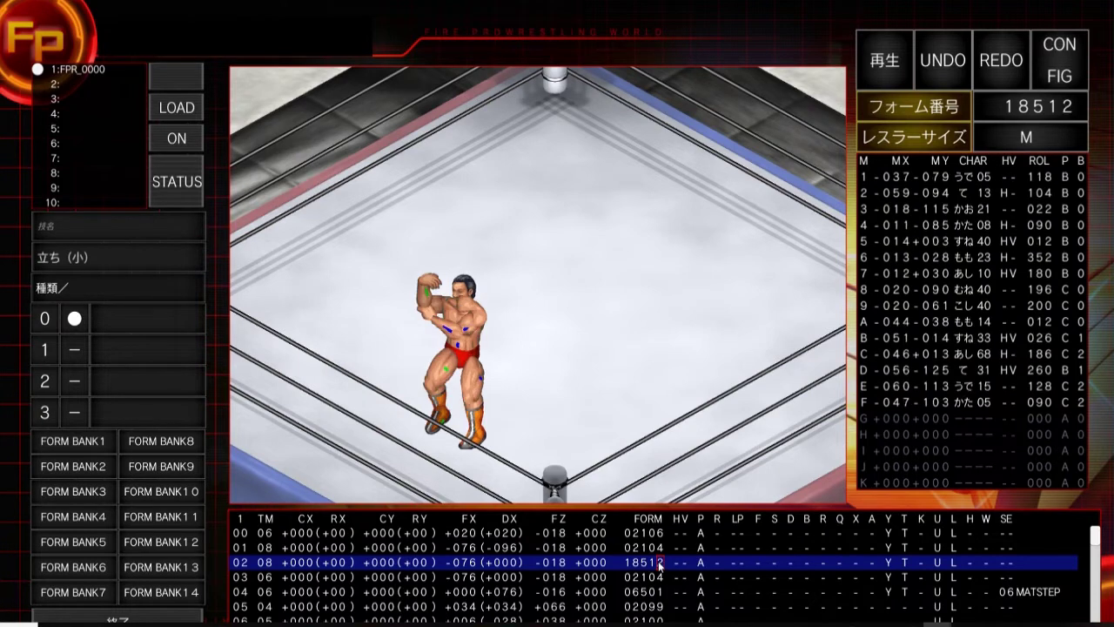
{"action": "scroll", "coordinate": [657, 564], "scroll_direction": "up", "scroll_amount": 1}
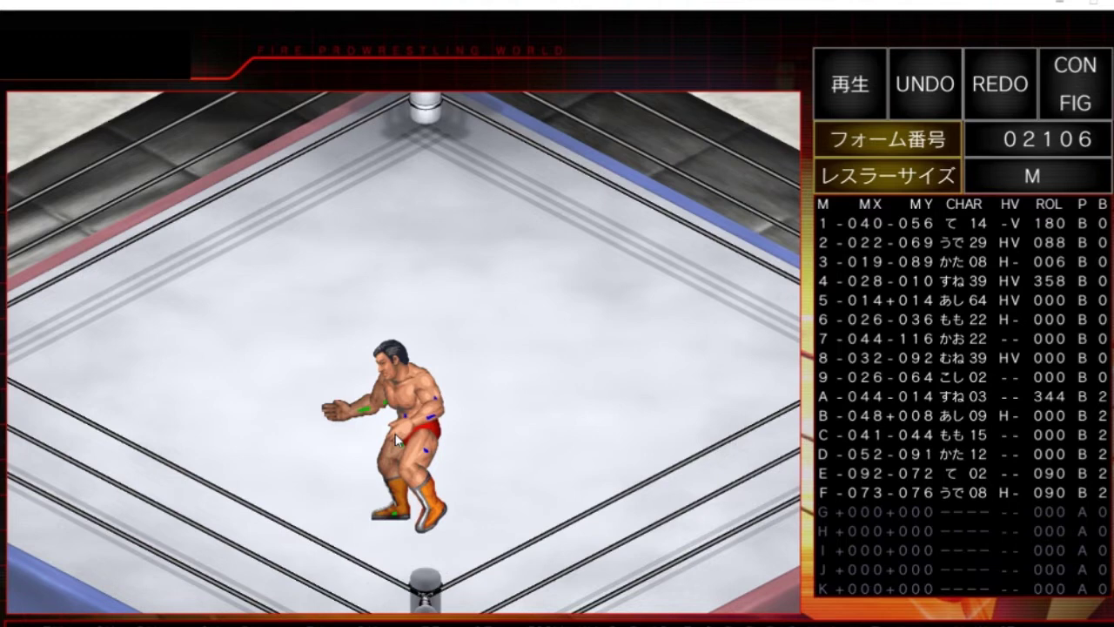
Step: Select the outstretched hand (part E) and move it up off the forearm to about MX -094, MY -107
{"action": "left_click", "coordinate": [831, 494]}
{"action": "left_click", "coordinate": [844, 498]}
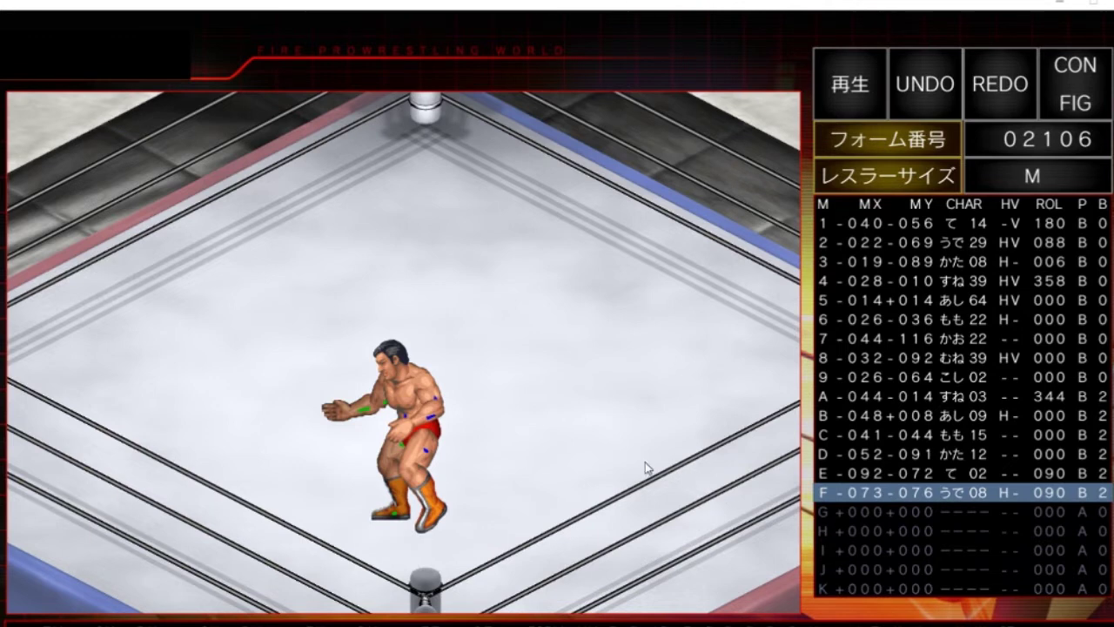
{"action": "left_click", "coordinate": [322, 401]}
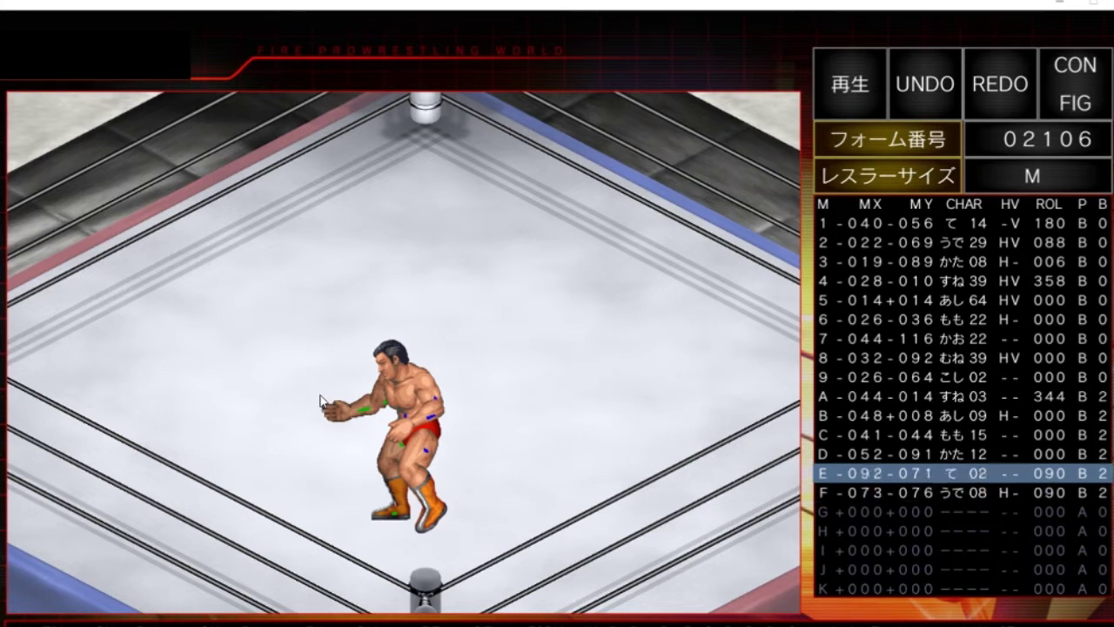
{"action": "left_click_drag", "start_coordinate": [320, 397], "coordinate": [322, 394]}
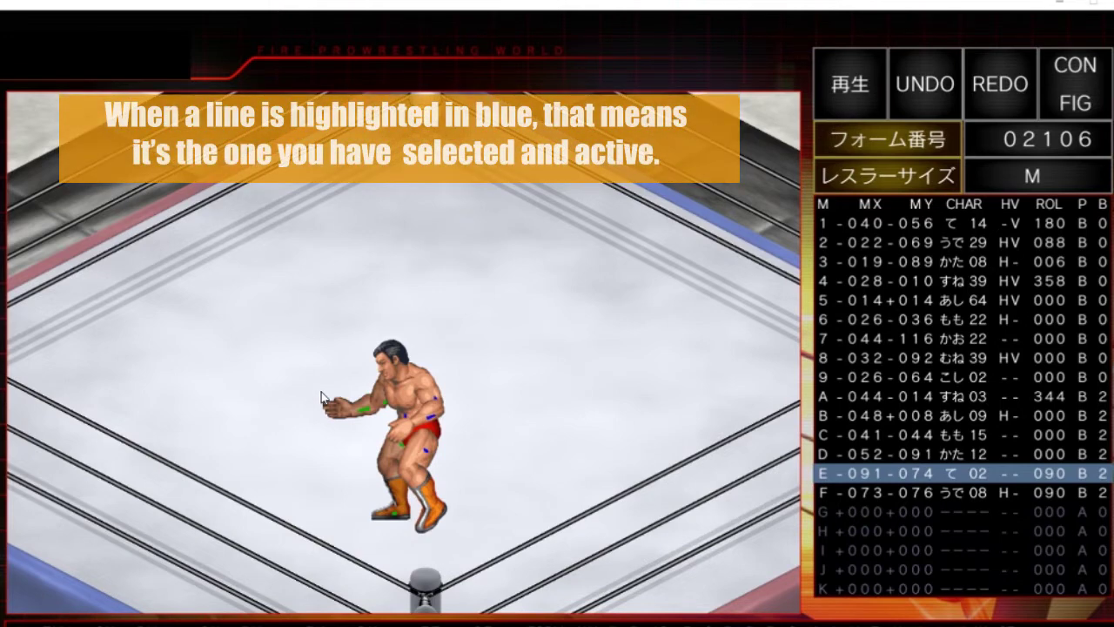
{"action": "left_click_drag", "start_coordinate": [322, 396], "coordinate": [321, 348]}
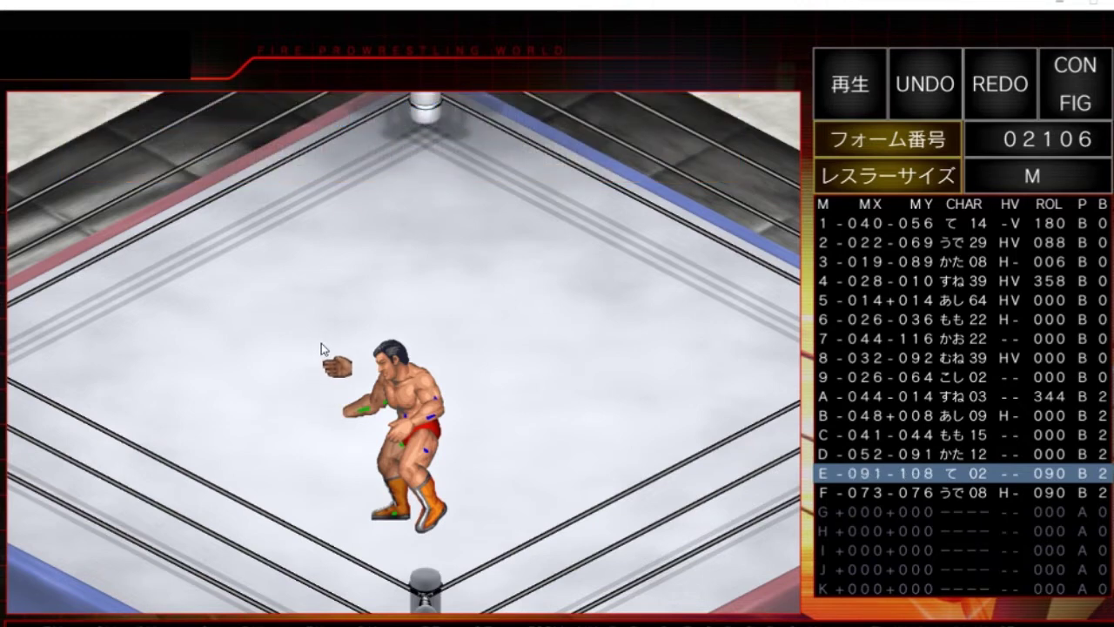
{"action": "mouse_move", "coordinate": [321, 348]}
{"action": "left_mouse_down"}
{"action": "mouse_move", "coordinate": [404, 308]}
{"action": "mouse_move", "coordinate": [535, 374]}
{"action": "mouse_move", "coordinate": [664, 405]}
{"action": "mouse_move", "coordinate": [358, 259]}
{"action": "mouse_move", "coordinate": [253, 391]}
{"action": "mouse_move", "coordinate": [383, 517]}
{"action": "mouse_move", "coordinate": [517, 381]}
{"action": "mouse_move", "coordinate": [413, 276]}
{"action": "mouse_move", "coordinate": [285, 320]}
{"action": "mouse_move", "coordinate": [285, 341]}
{"action": "mouse_move", "coordinate": [306, 352]}
{"action": "mouse_move", "coordinate": [326, 337]}
{"action": "mouse_move", "coordinate": [302, 360]}
{"action": "mouse_move", "coordinate": [288, 358]}
{"action": "mouse_move", "coordinate": [303, 344]}
{"action": "mouse_move", "coordinate": [309, 352]}
{"action": "mouse_move", "coordinate": [282, 353]}
{"action": "mouse_move", "coordinate": [318, 352]}
{"action": "mouse_move", "coordinate": [306, 357]}
{"action": "left_mouse_up"}
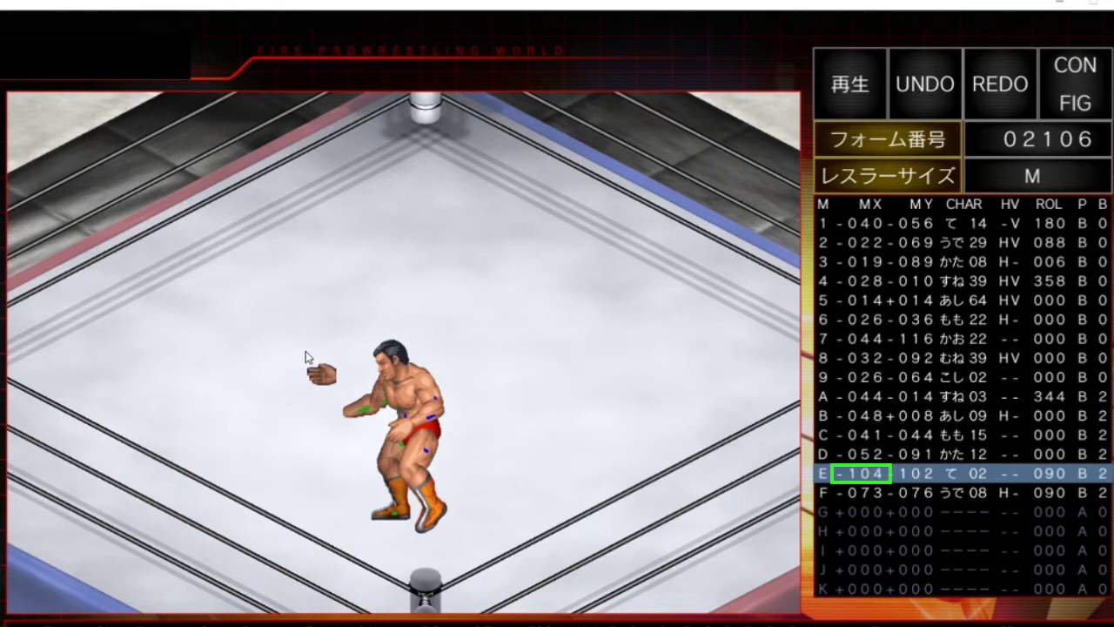
{"action": "mouse_move", "coordinate": [305, 351]}
{"action": "left_mouse_down"}
{"action": "mouse_move", "coordinate": [319, 331]}
{"action": "mouse_move", "coordinate": [319, 350]}
{"action": "left_mouse_up"}
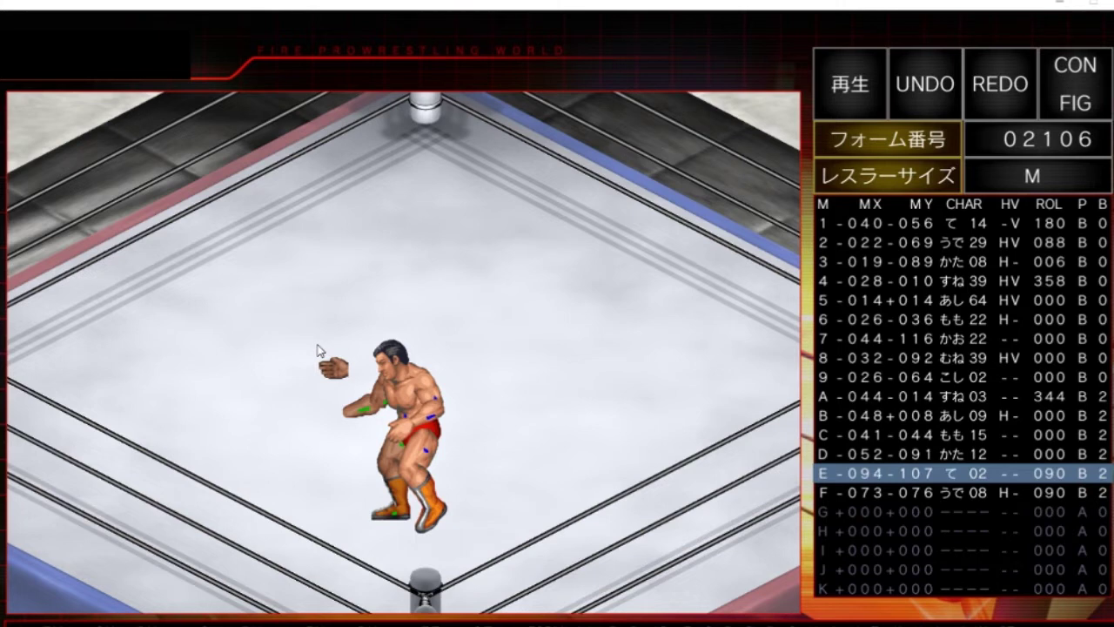
Step: Rotate the detached hand to point upward at about ROL 178, and nudge it to about MX -089, MY -115
{"action": "left_click_drag", "start_coordinate": [317, 345], "coordinate": [319, 343]}
{"action": "scroll", "coordinate": [318, 343], "scroll_direction": "up", "scroll_amount": 14}
{"action": "left_click_drag", "start_coordinate": [318, 343], "coordinate": [325, 328]}
{"action": "scroll", "coordinate": [326, 330], "scroll_direction": "up", "scroll_amount": 7}
{"action": "scroll", "coordinate": [326, 329], "scroll_direction": "up", "scroll_amount": 20}
{"action": "scroll", "coordinate": [326, 335], "scroll_direction": "up", "scroll_amount": 2}
{"action": "left_click_drag", "start_coordinate": [325, 330], "coordinate": [324, 333]}
{"action": "scroll", "coordinate": [325, 333], "scroll_direction": "down", "scroll_amount": 4}
{"action": "scroll", "coordinate": [325, 333], "scroll_direction": "up", "scroll_amount": 2}
{"action": "scroll", "coordinate": [324, 331], "scroll_direction": "down", "scroll_amount": 7}
{"action": "left_click_drag", "start_coordinate": [325, 332], "coordinate": [322, 333]}
{"action": "scroll", "coordinate": [323, 333], "scroll_direction": "up", "scroll_amount": 6}
{"action": "scroll", "coordinate": [323, 333], "scroll_direction": "down", "scroll_amount": 3}
{"action": "scroll", "coordinate": [323, 337], "scroll_direction": "up", "scroll_amount": 2}
{"action": "scroll", "coordinate": [324, 338], "scroll_direction": "up", "scroll_amount": 2}
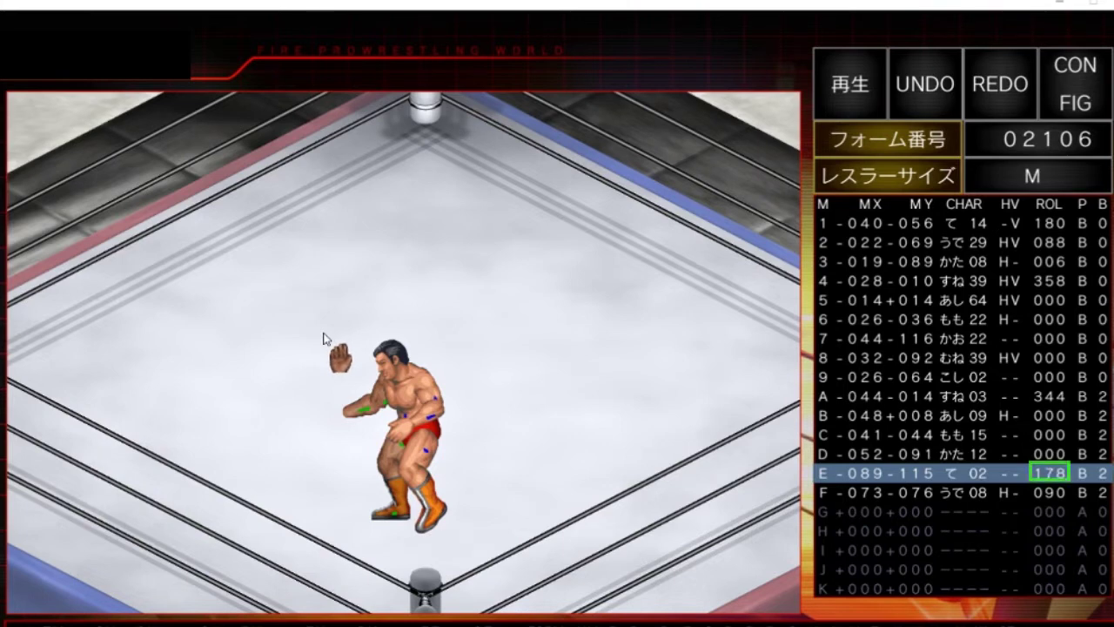
Step: Fine-tune the hand's rotation to 176 and move it to about MX -085, MY -116
{"action": "scroll", "coordinate": [324, 338], "scroll_direction": "up", "scroll_amount": 2}
{"action": "scroll", "coordinate": [324, 339], "scroll_direction": "down", "scroll_amount": 2}
{"action": "left_click_drag", "start_coordinate": [324, 339], "coordinate": [335, 335]}
{"action": "left_click", "coordinate": [328, 331]}
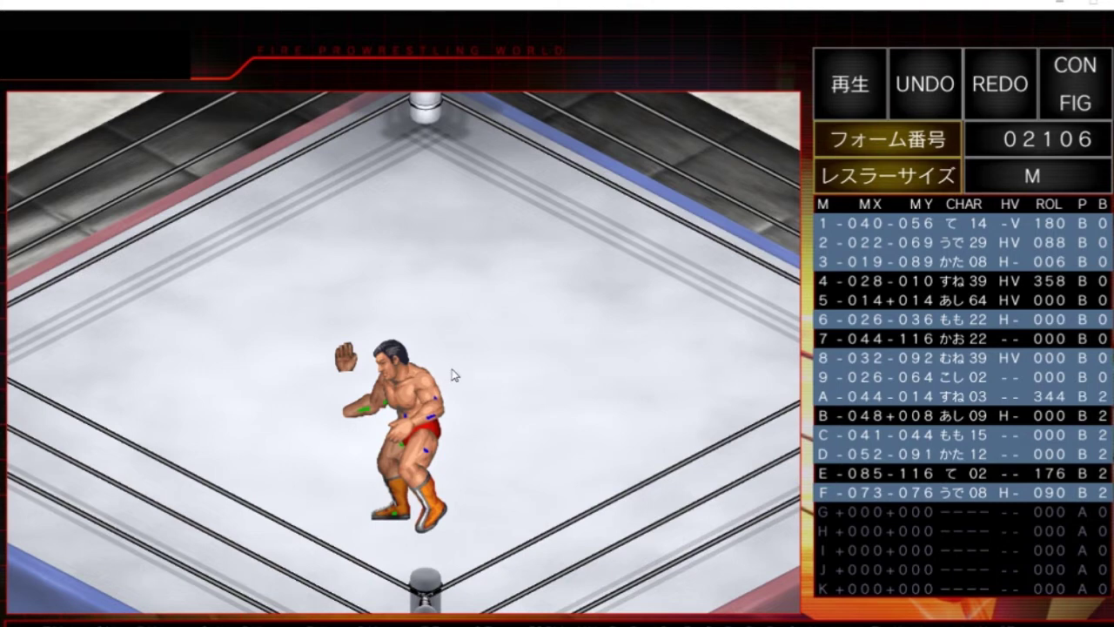
Step: Clear the selection, reselect the raised hand (part E), and cycle through its CHAR graphics to number 01
{"action": "left_click", "coordinate": [611, 353]}
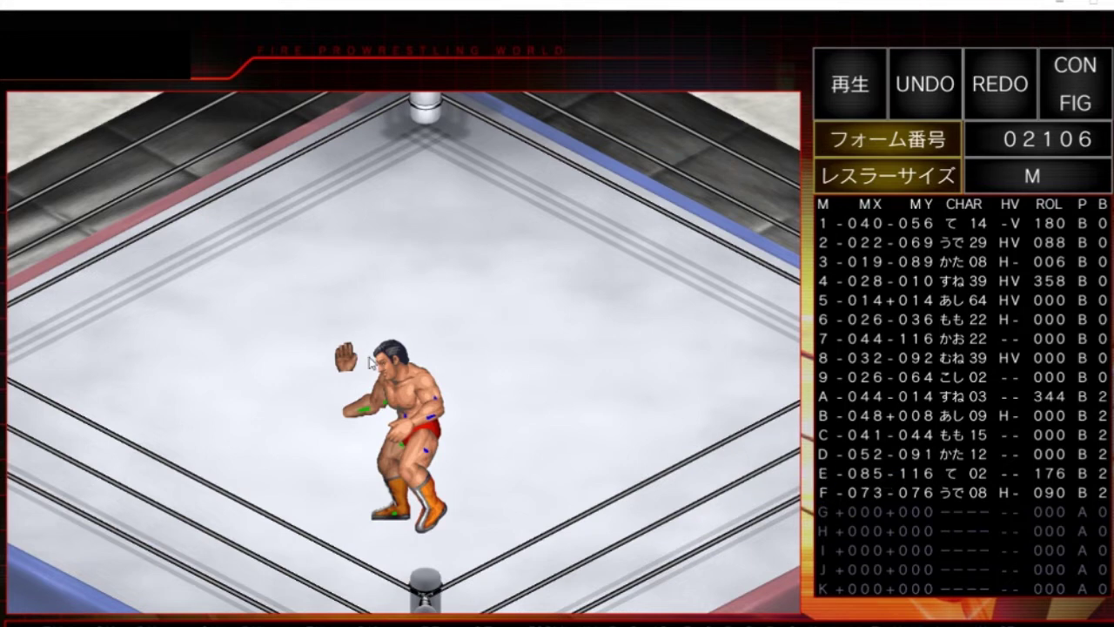
{"action": "left_click_drag", "start_coordinate": [345, 357], "coordinate": [344, 357]}
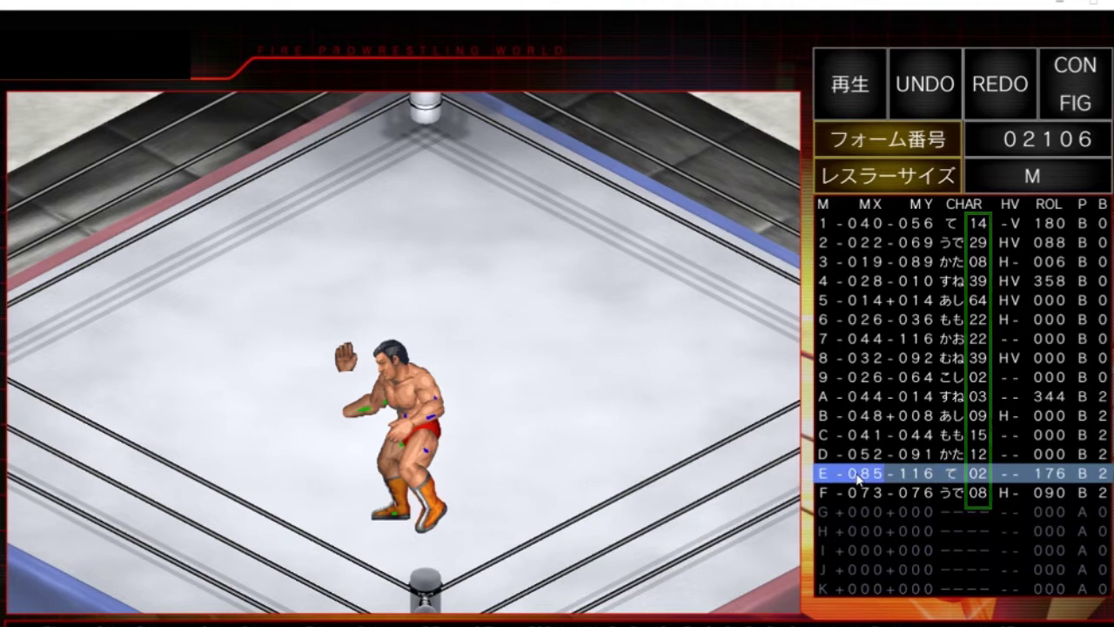
{"action": "left_click", "coordinate": [979, 477]}
{"action": "left_click", "coordinate": [979, 477]}
{"action": "left_click", "coordinate": [978, 476]}
{"action": "left_click", "coordinate": [977, 475]}
{"action": "left_click", "coordinate": [978, 474]}
{"action": "left_click", "coordinate": [978, 474]}
{"action": "scroll", "coordinate": [976, 475], "scroll_direction": "up", "scroll_amount": 5}
{"action": "scroll", "coordinate": [976, 474], "scroll_direction": "up", "scroll_amount": 2}
{"action": "scroll", "coordinate": [976, 474], "scroll_direction": "up", "scroll_amount": 2}
{"action": "scroll", "coordinate": [976, 479], "scroll_direction": "up", "scroll_amount": 7}
{"action": "scroll", "coordinate": [975, 477], "scroll_direction": "down", "scroll_amount": 2}
{"action": "scroll", "coordinate": [975, 477], "scroll_direction": "up", "scroll_amount": 14}
{"action": "scroll", "coordinate": [976, 476], "scroll_direction": "up", "scroll_amount": 2}
{"action": "scroll", "coordinate": [975, 476], "scroll_direction": "up", "scroll_amount": 3}
{"action": "scroll", "coordinate": [975, 476], "scroll_direction": "up", "scroll_amount": 7}
{"action": "scroll", "coordinate": [976, 476], "scroll_direction": "up", "scroll_amount": 8}
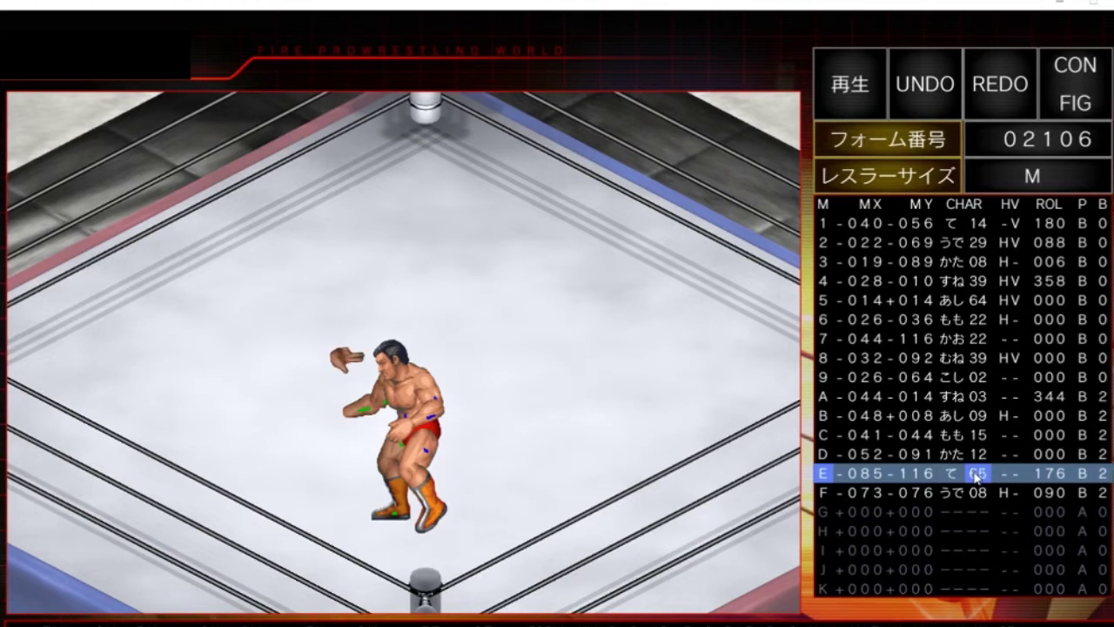
{"action": "scroll", "coordinate": [975, 476], "scroll_direction": "up", "scroll_amount": 1}
{"action": "scroll", "coordinate": [976, 476], "scroll_direction": "up", "scroll_amount": 7}
{"action": "scroll", "coordinate": [975, 476], "scroll_direction": "up", "scroll_amount": 1}
{"action": "scroll", "coordinate": [976, 476], "scroll_direction": "up", "scroll_amount": 1}
{"action": "scroll", "coordinate": [976, 476], "scroll_direction": "up", "scroll_amount": 2}
{"action": "scroll", "coordinate": [975, 476], "scroll_direction": "up", "scroll_amount": 1}
{"action": "scroll", "coordinate": [976, 476], "scroll_direction": "up", "scroll_amount": 3}
{"action": "scroll", "coordinate": [975, 475], "scroll_direction": "up", "scroll_amount": 3}
{"action": "scroll", "coordinate": [975, 474], "scroll_direction": "up", "scroll_amount": 4}
{"action": "scroll", "coordinate": [975, 474], "scroll_direction": "up", "scroll_amount": 6}
{"action": "scroll", "coordinate": [975, 474], "scroll_direction": "up", "scroll_amount": 4}
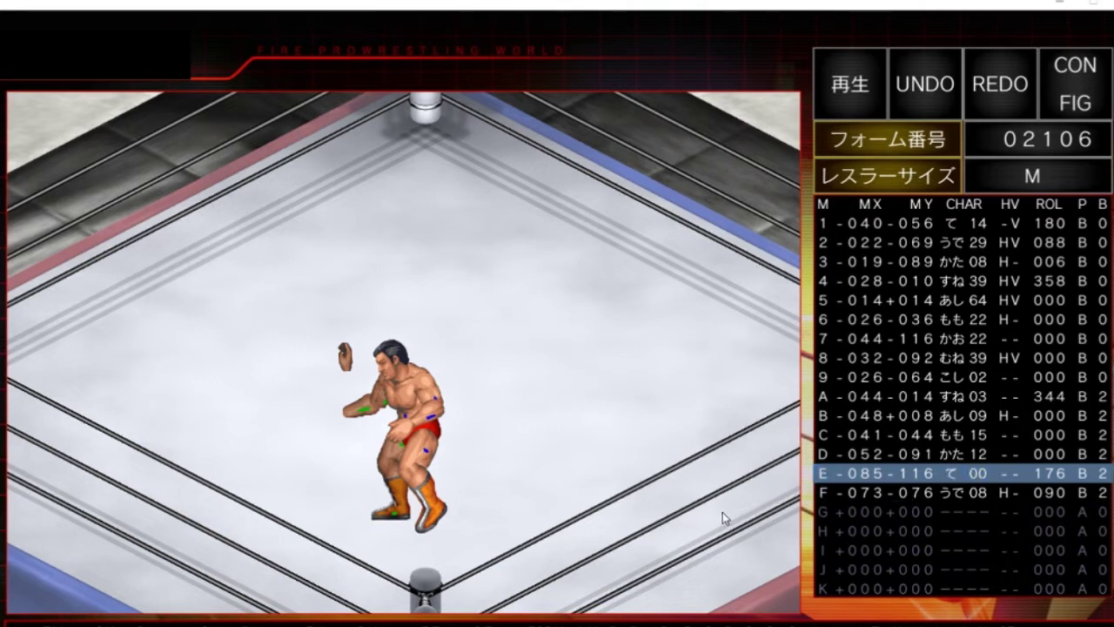
{"action": "left_click", "coordinate": [978, 472]}
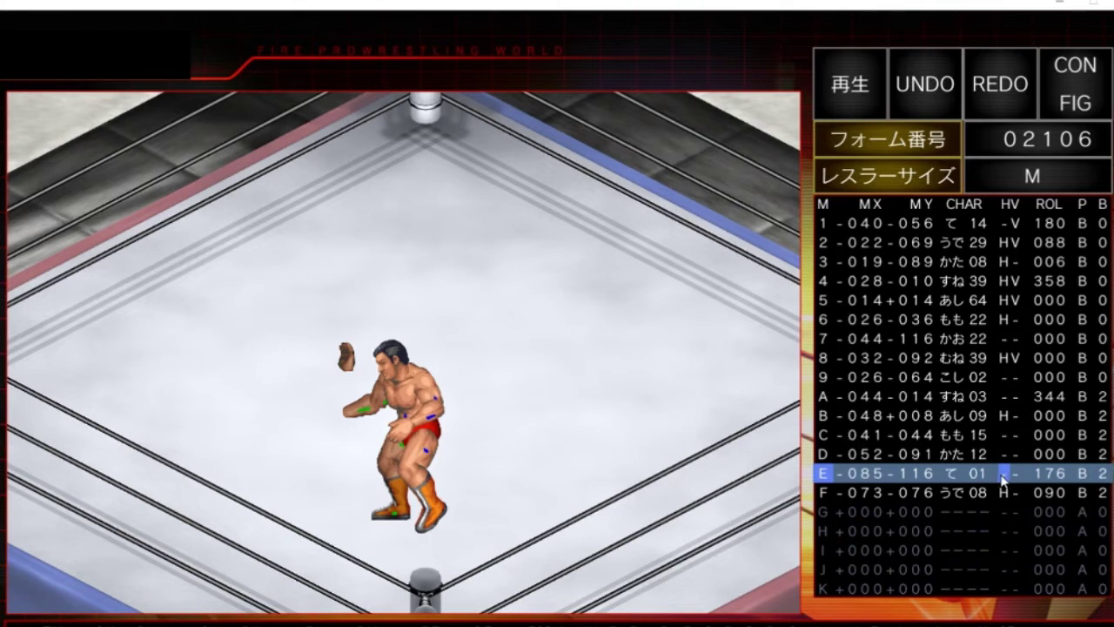
Step: Try the horizontal and vertical flips on the part E hand, turning each one back off
{"action": "left_click", "coordinate": [1003, 476]}
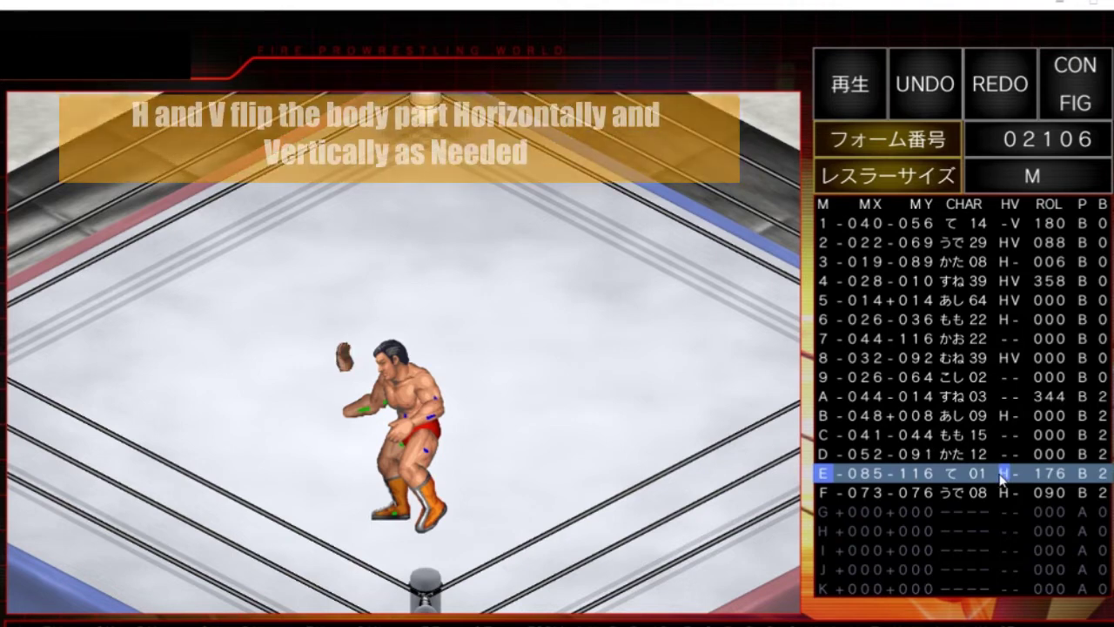
{"action": "left_click", "coordinate": [1003, 475]}
{"action": "left_click", "coordinate": [1015, 477]}
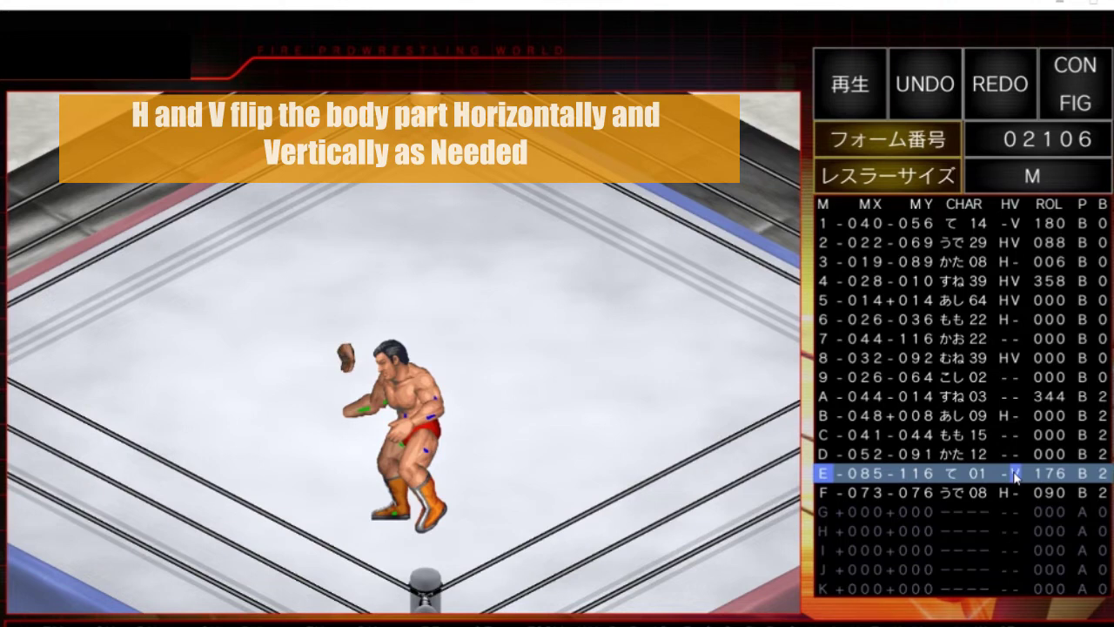
{"action": "left_click", "coordinate": [1015, 477]}
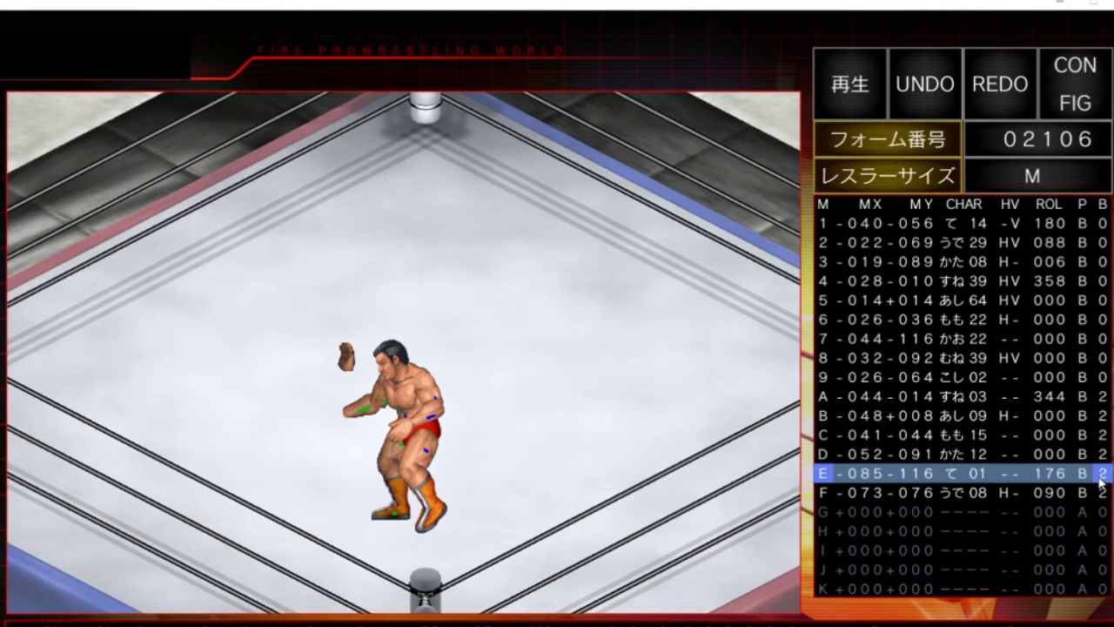
Step: Set the B value of the part E hand to 1
{"action": "scroll", "coordinate": [1106, 478], "scroll_direction": "down", "scroll_amount": 1}
{"action": "scroll", "coordinate": [1103, 476], "scroll_direction": "down", "scroll_amount": 1}
{"action": "scroll", "coordinate": [1104, 475], "scroll_direction": "up", "scroll_amount": 1}
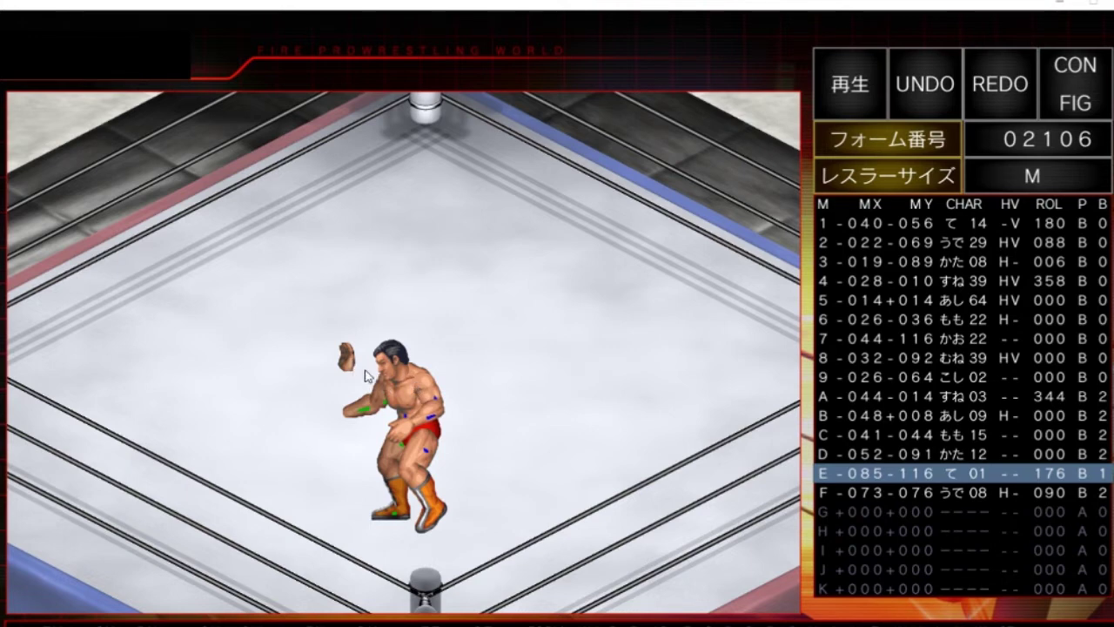
Step: Switch the part E hand to CHAR graphic 05 and rotate it to ROL 262
{"action": "left_click", "coordinate": [973, 474]}
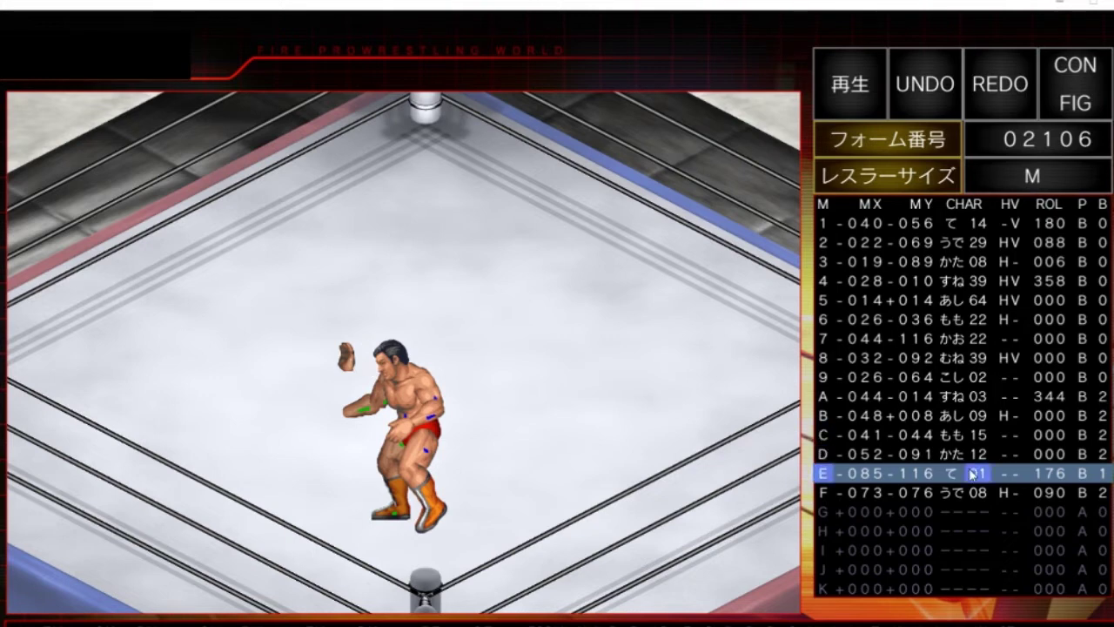
{"action": "scroll", "coordinate": [977, 474], "scroll_direction": "up", "scroll_amount": 3}
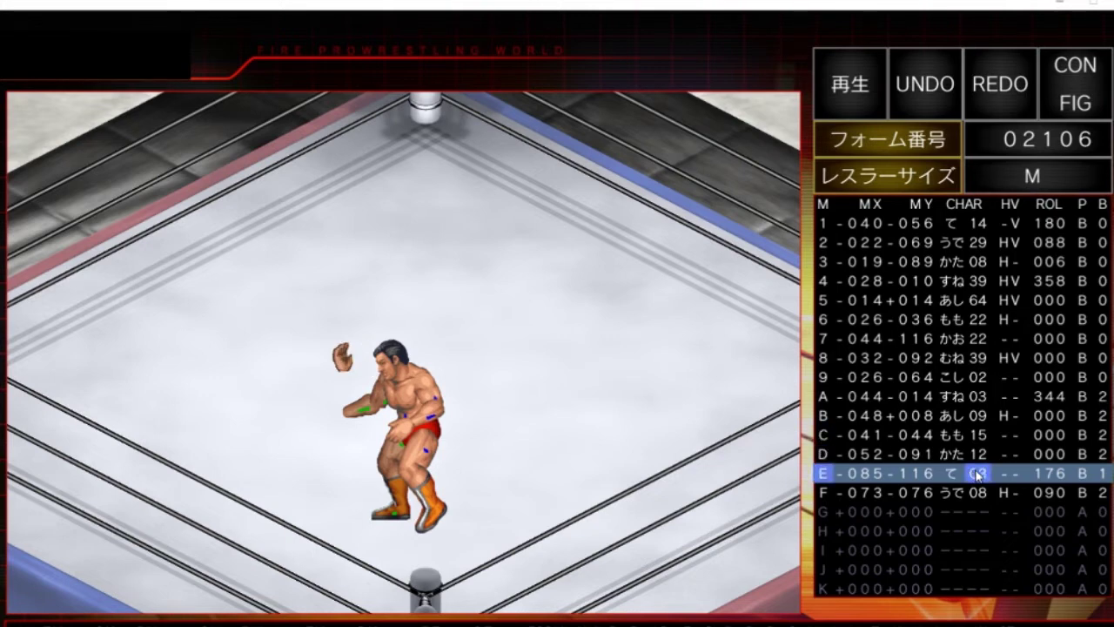
{"action": "scroll", "coordinate": [976, 475], "scroll_direction": "up", "scroll_amount": 1}
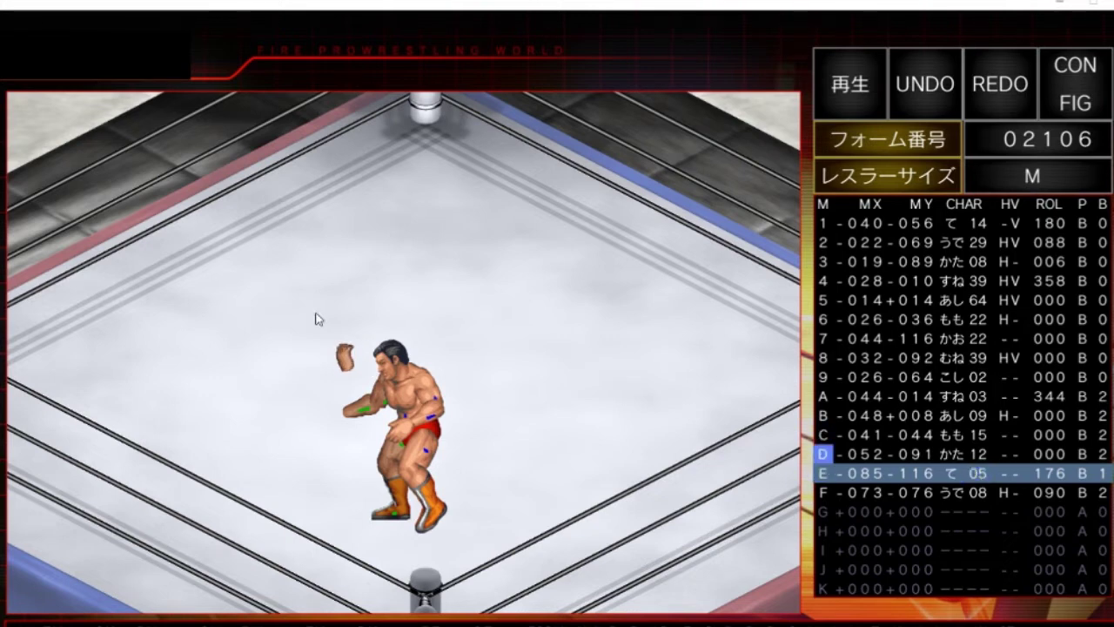
{"action": "scroll", "coordinate": [240, 322], "scroll_direction": "up", "scroll_amount": 20}
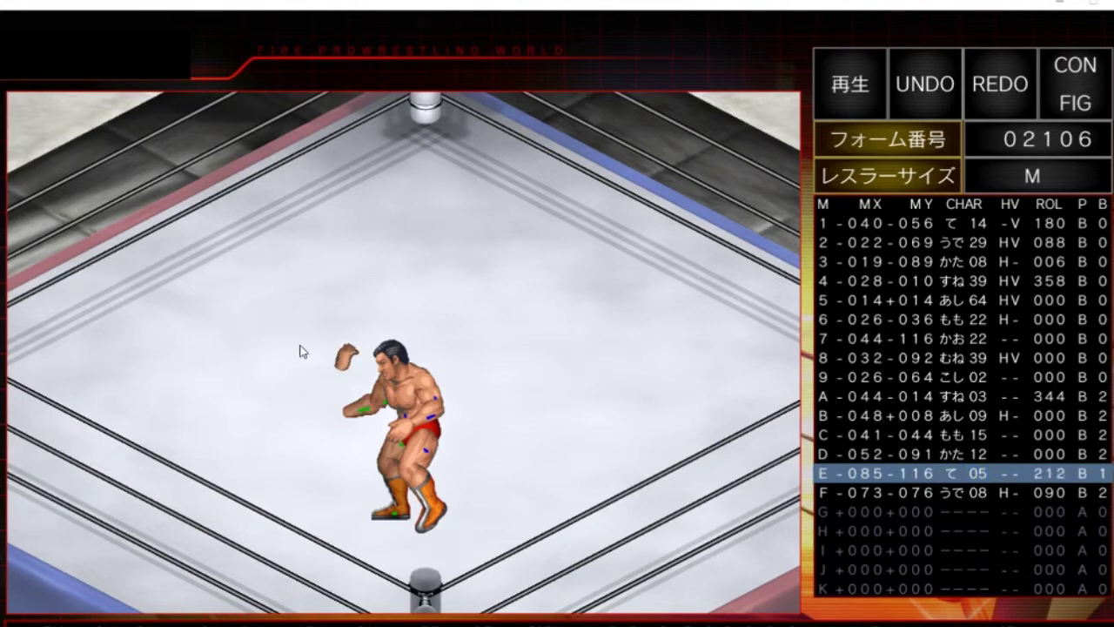
{"action": "scroll", "coordinate": [307, 357], "scroll_direction": "up", "scroll_amount": 18}
Step: Move the part E hand onto the wrestler's torso at about MX -018, MY -090, and set its P layer to A
{"action": "left_click_drag", "start_coordinate": [346, 364], "coordinate": [427, 402]}
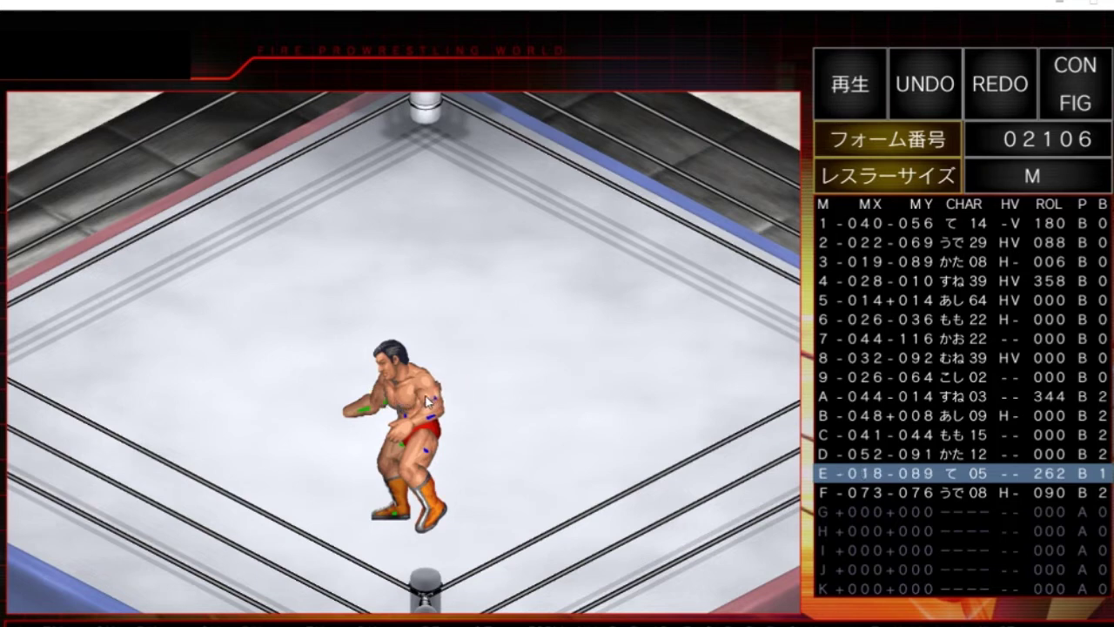
{"action": "left_click_drag", "start_coordinate": [427, 402], "coordinate": [427, 402]}
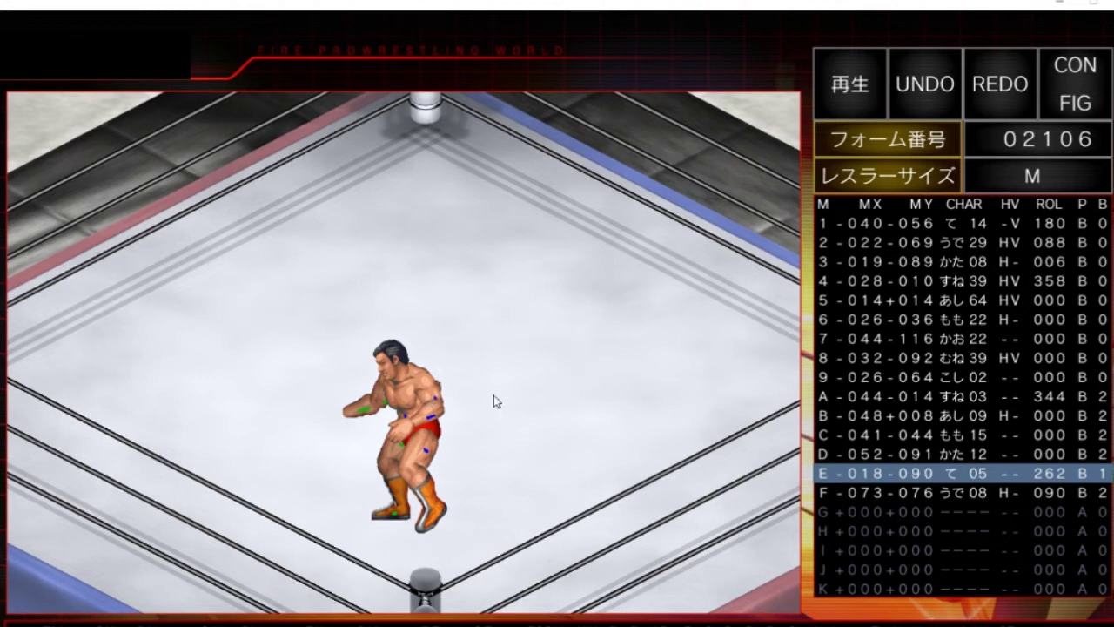
{"action": "left_click", "coordinate": [1083, 473]}
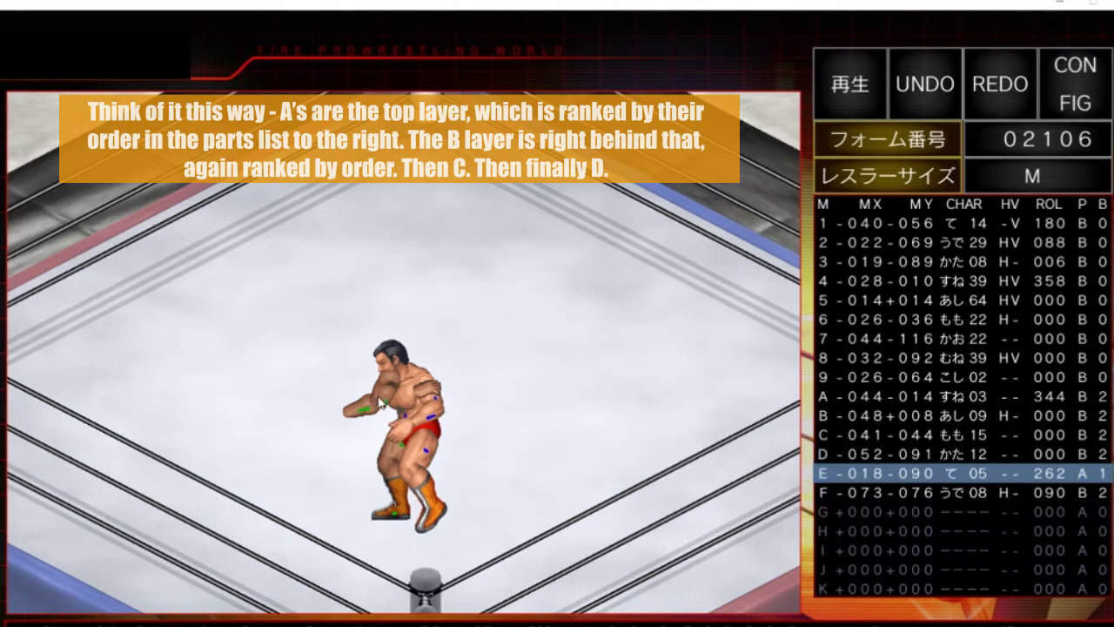
{"action": "left_click_drag", "start_coordinate": [373, 388], "coordinate": [346, 380]}
{"action": "key", "text": "ctrl+z"}
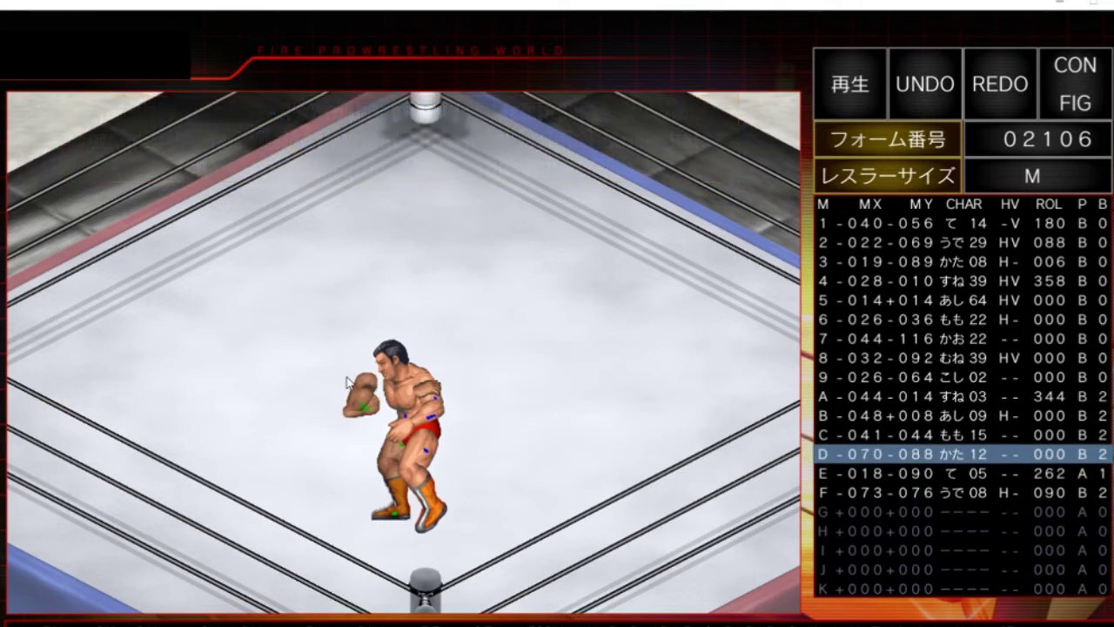
{"action": "key", "text": "ctrl+z"}
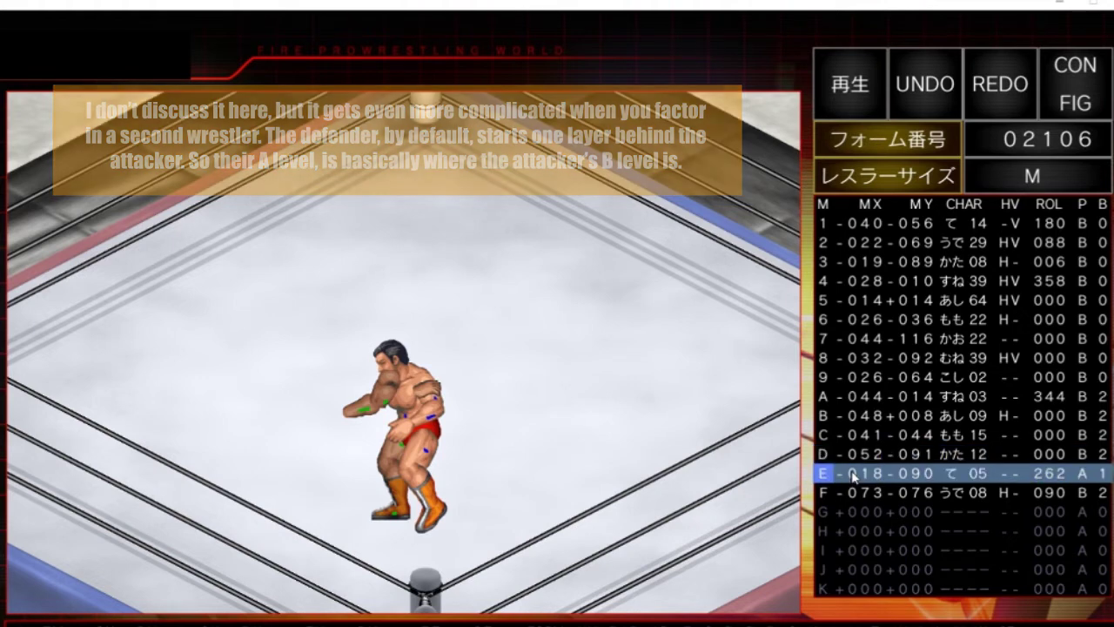
Step: Set the part E hand's MX to -118, switch it to CHAR graphic 01 and rotate it to ROL 168
{"action": "left_click", "coordinate": [853, 476]}
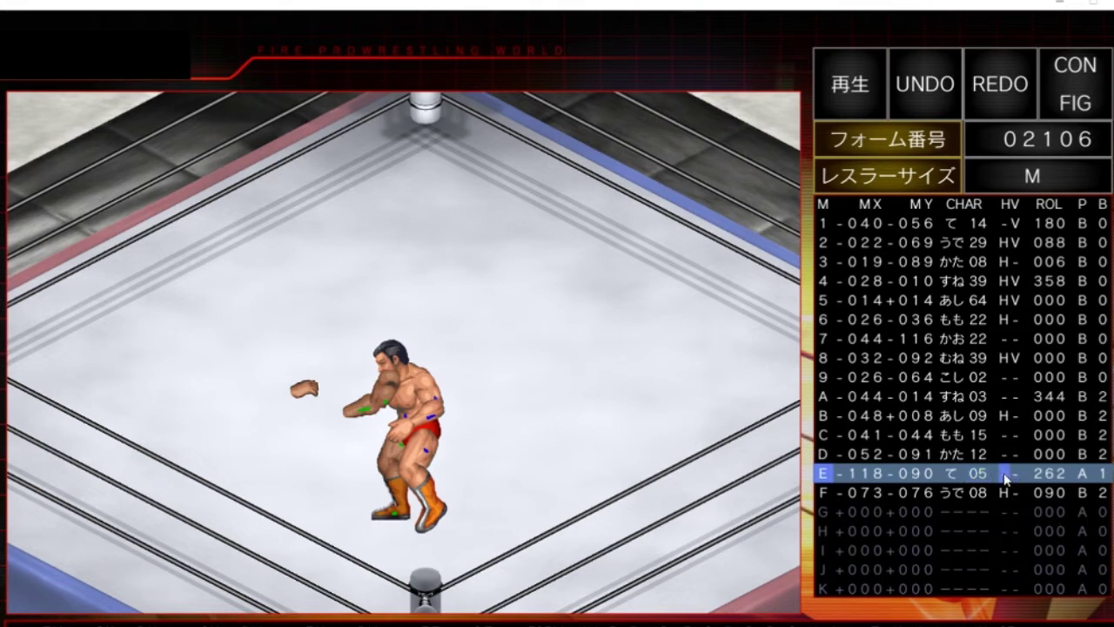
{"action": "scroll", "coordinate": [978, 473], "scroll_direction": "down", "scroll_amount": 4}
{"action": "scroll", "coordinate": [253, 350], "scroll_direction": "down", "scroll_amount": 8}
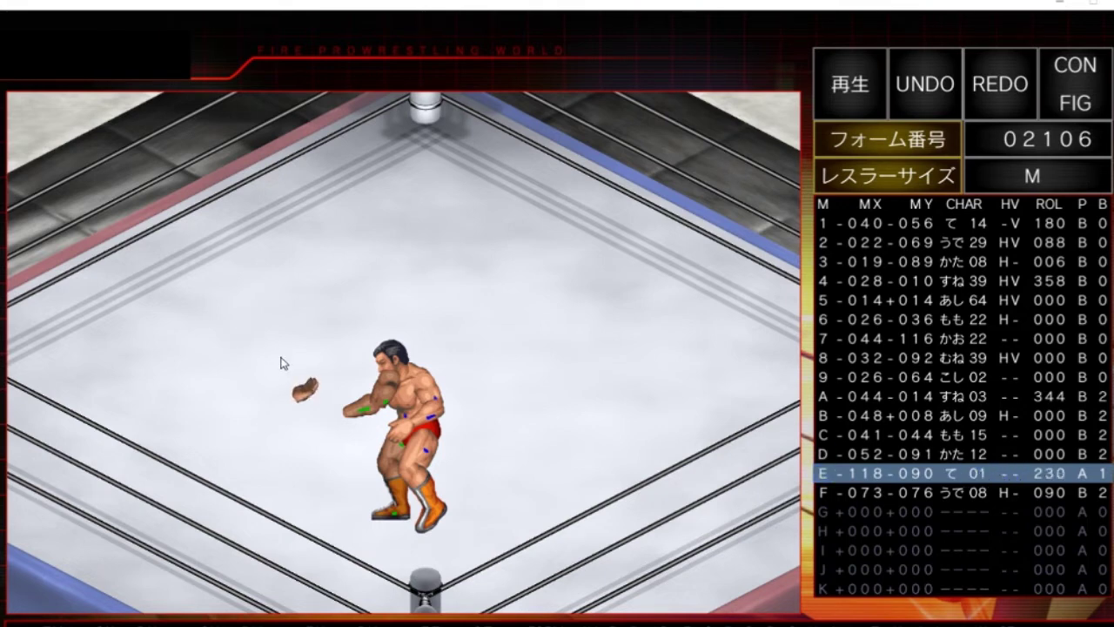
{"action": "scroll", "coordinate": [275, 365], "scroll_direction": "down", "scroll_amount": 5}
{"action": "scroll", "coordinate": [313, 391], "scroll_direction": "down", "scroll_amount": 3}
{"action": "left_click", "coordinate": [978, 472]}
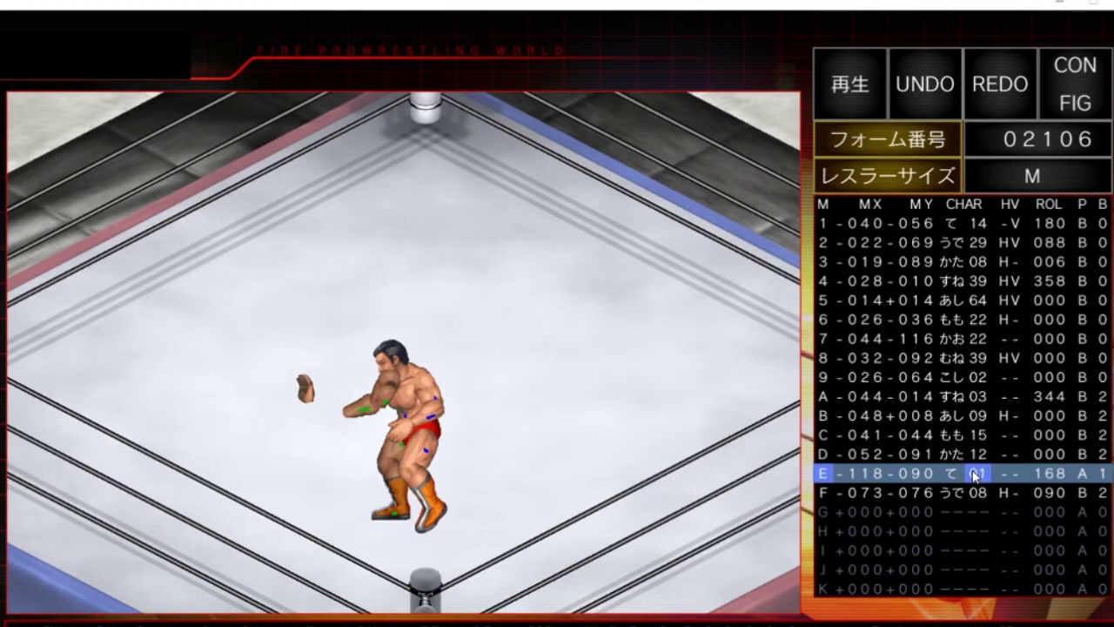
Step: Place hand E at MX -080, MY -111 on P layer B, and align arm F to ROL 162 and shoulder D to ROL 046
{"action": "left_click_drag", "start_coordinate": [309, 393], "coordinate": [354, 358]}
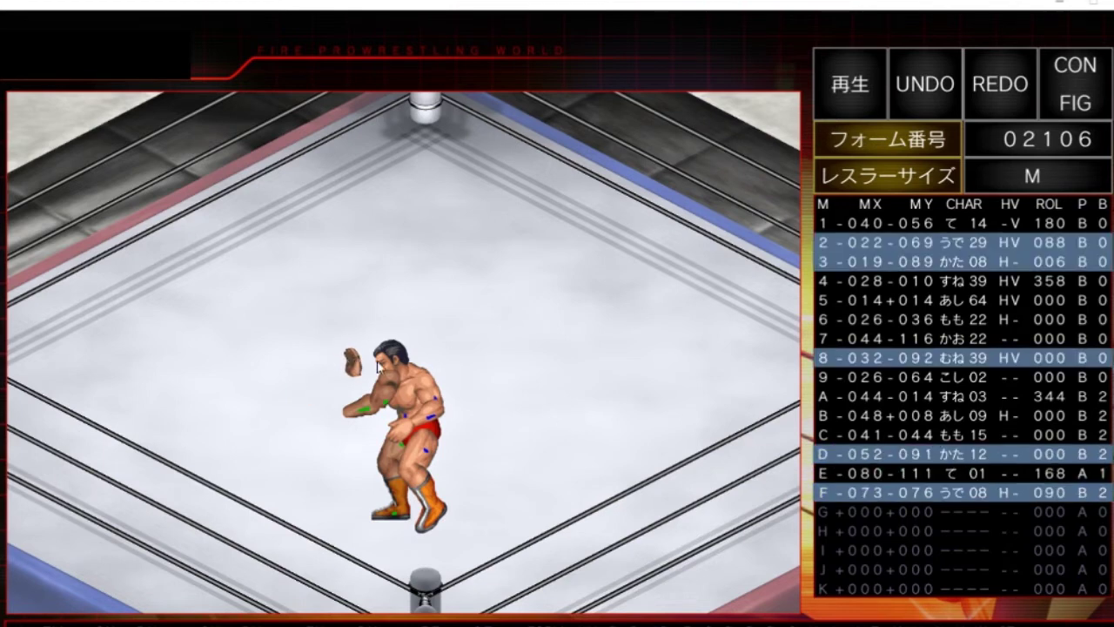
{"action": "left_click", "coordinate": [1083, 478]}
{"action": "mouse_move", "coordinate": [352, 410]}
{"action": "left_mouse_down"}
{"action": "mouse_move", "coordinate": [349, 385]}
{"action": "mouse_move", "coordinate": [365, 409]}
{"action": "left_mouse_up"}
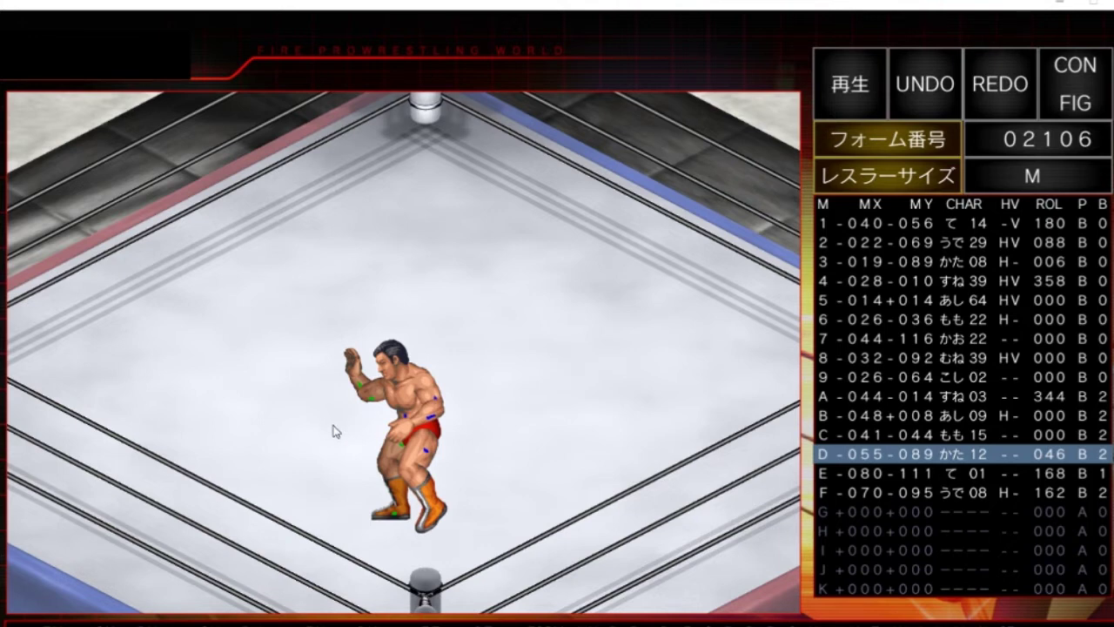
{"action": "left_click", "coordinate": [848, 454]}
Step: Move the part 6 thigh away from the wrestler's body to MX +090, MY -109
{"action": "left_click_drag", "start_coordinate": [438, 454], "coordinate": [583, 356]}
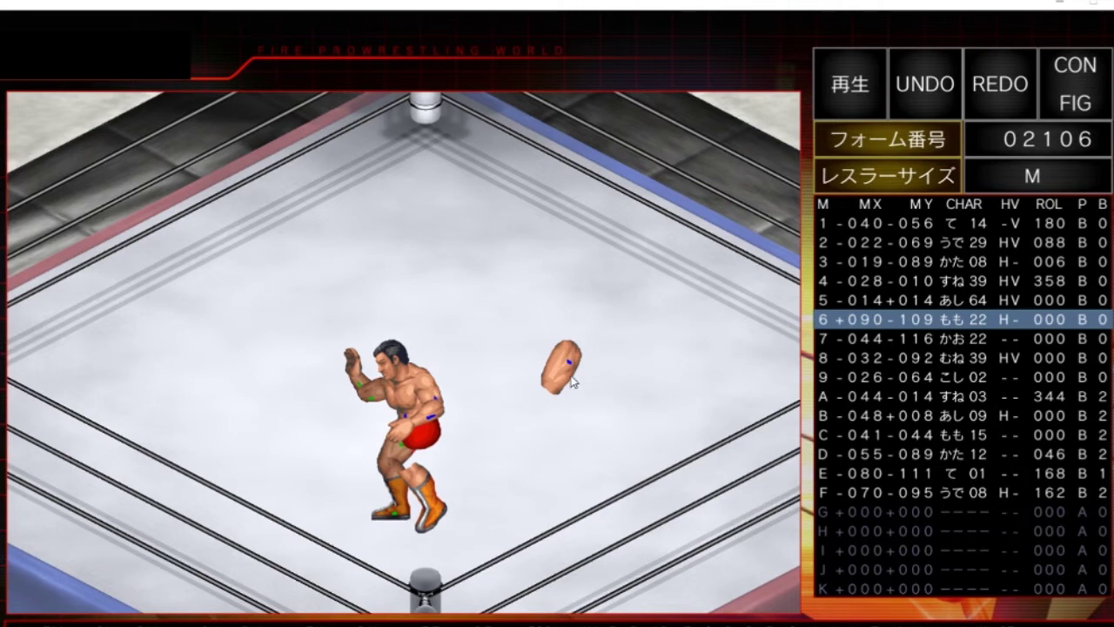
{"action": "left_click_drag", "start_coordinate": [558, 377], "coordinate": [579, 382]}
{"action": "key", "text": "ctrl+z"}
{"action": "left_click_drag", "start_coordinate": [568, 379], "coordinate": [566, 401]}
{"action": "key", "text": "ctrl+z"}
Step: Cycle the part 6 thigh's CHAR graphic down to 00, examining the colored markers for each side of the thigh
{"action": "scroll", "coordinate": [981, 325], "scroll_direction": "down", "scroll_amount": 3}
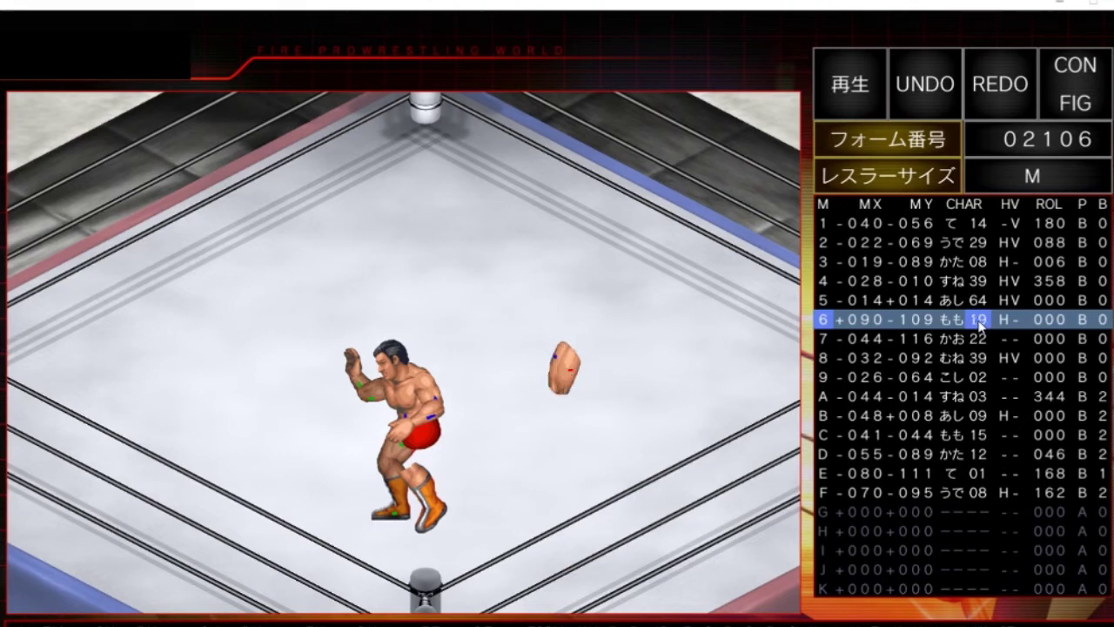
{"action": "scroll", "coordinate": [980, 325], "scroll_direction": "up", "scroll_amount": 2}
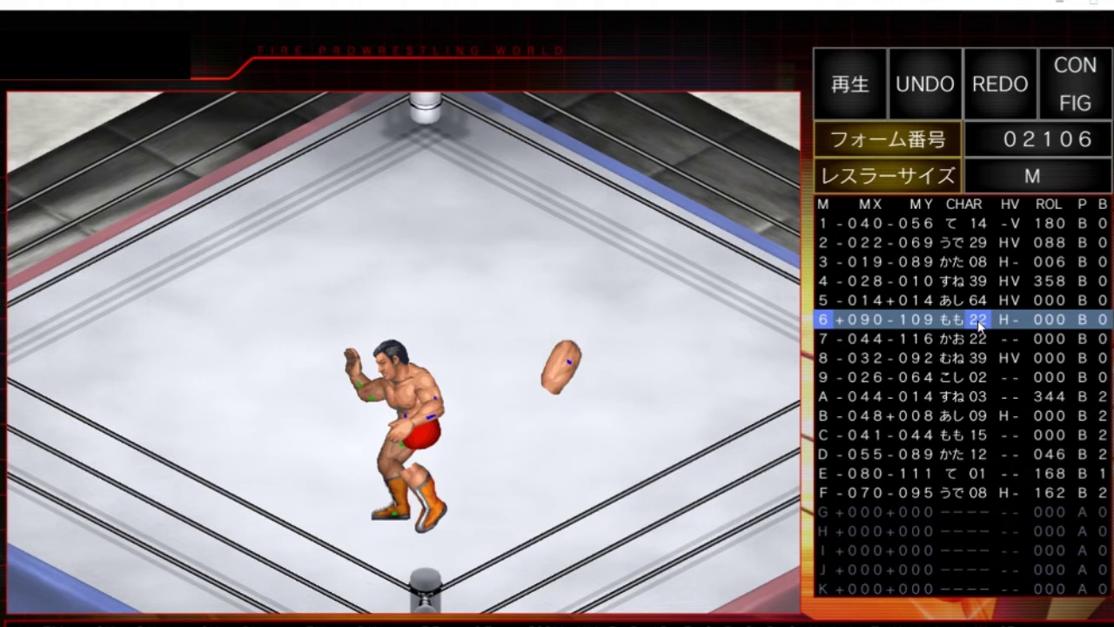
{"action": "scroll", "coordinate": [980, 326], "scroll_direction": "up", "scroll_amount": 1}
{"action": "scroll", "coordinate": [980, 324], "scroll_direction": "down", "scroll_amount": 4}
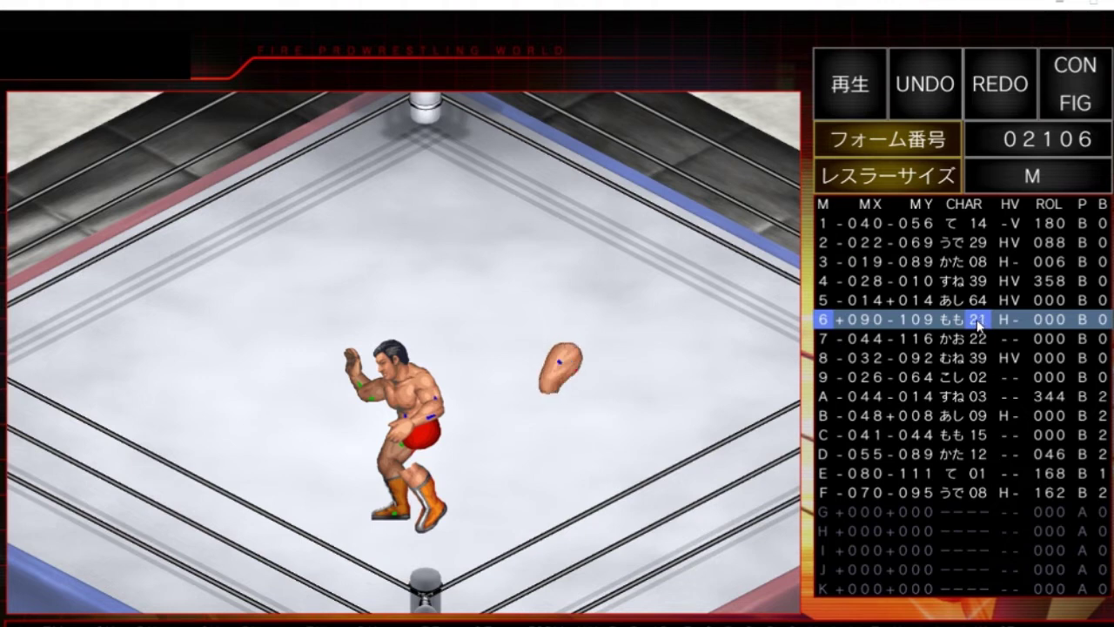
{"action": "scroll", "coordinate": [980, 324], "scroll_direction": "down", "scroll_amount": 5}
{"action": "scroll", "coordinate": [978, 324], "scroll_direction": "down", "scroll_amount": 1}
{"action": "scroll", "coordinate": [974, 321], "scroll_direction": "down", "scroll_amount": 5}
{"action": "scroll", "coordinate": [975, 321], "scroll_direction": "down", "scroll_amount": 5}
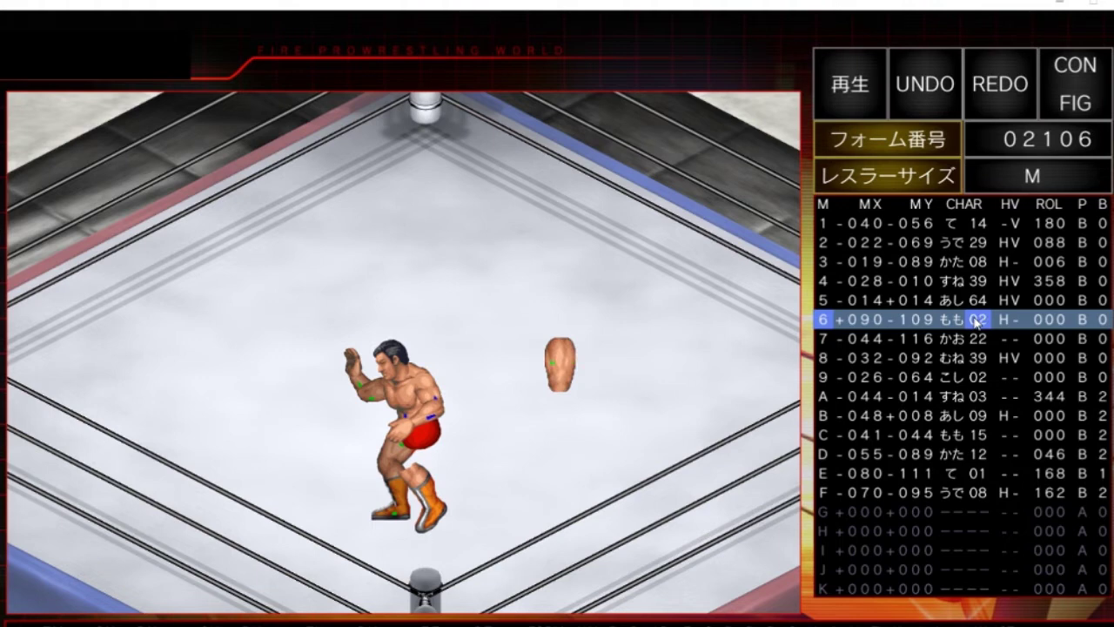
{"action": "scroll", "coordinate": [975, 321], "scroll_direction": "down", "scroll_amount": 2}
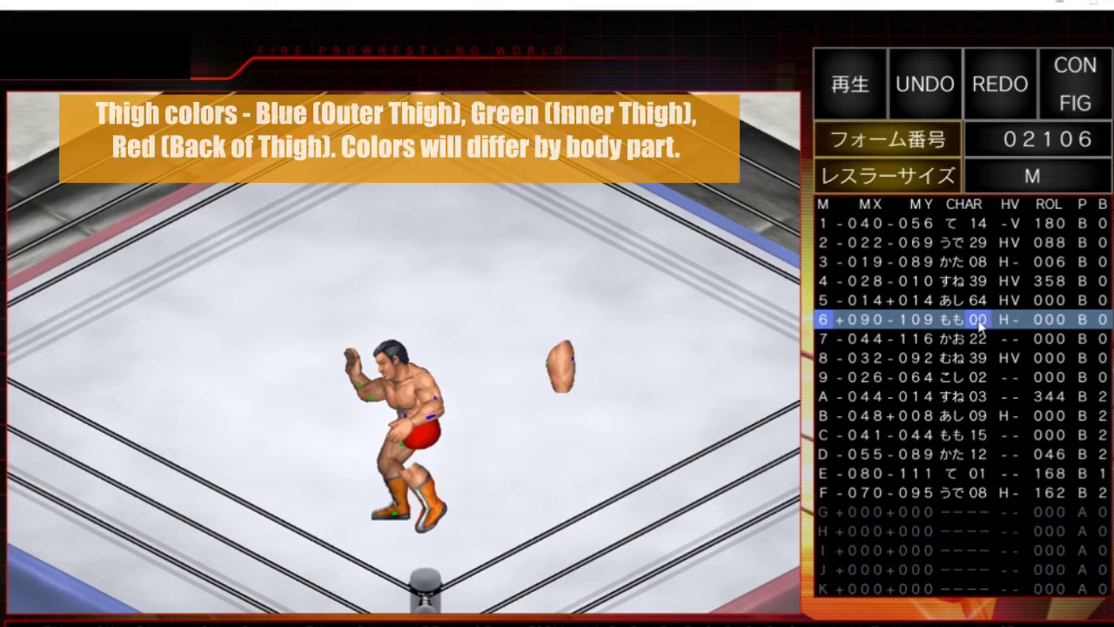
Step: Browse the part 6 thigh's CHAR graphics from 00 up to 12, comparing the viewing angles
{"action": "scroll", "coordinate": [981, 321], "scroll_direction": "up", "scroll_amount": 2}
{"action": "scroll", "coordinate": [982, 322], "scroll_direction": "up", "scroll_amount": 4}
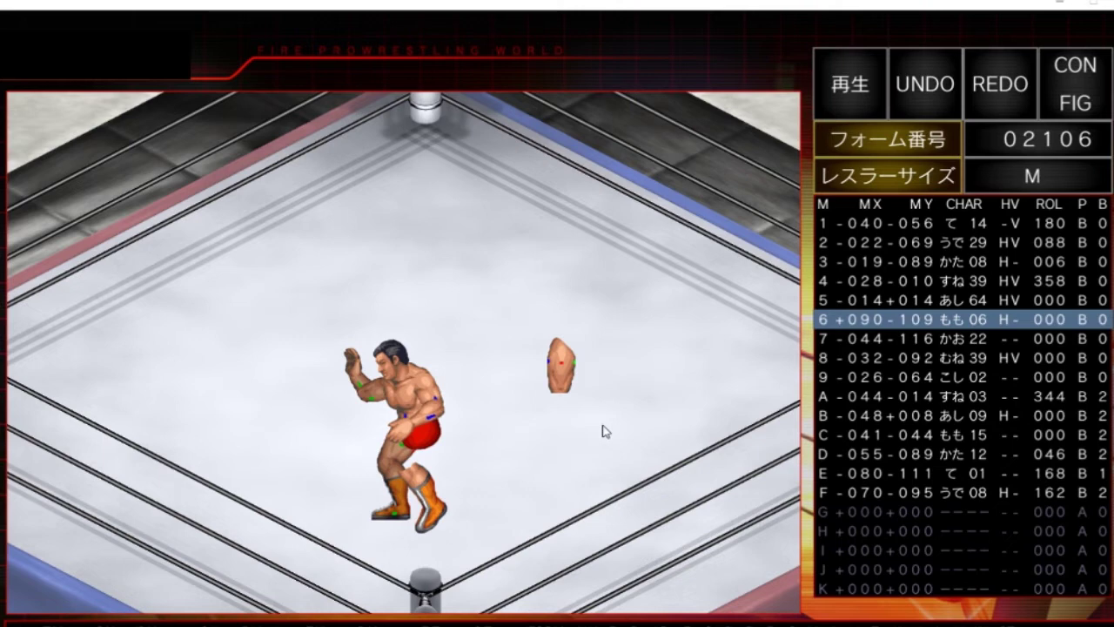
{"action": "left_click", "coordinate": [979, 324]}
{"action": "left_click", "coordinate": [981, 325]}
{"action": "left_click", "coordinate": [981, 325]}
{"action": "left_click", "coordinate": [981, 325]}
{"action": "left_click", "coordinate": [980, 325]}
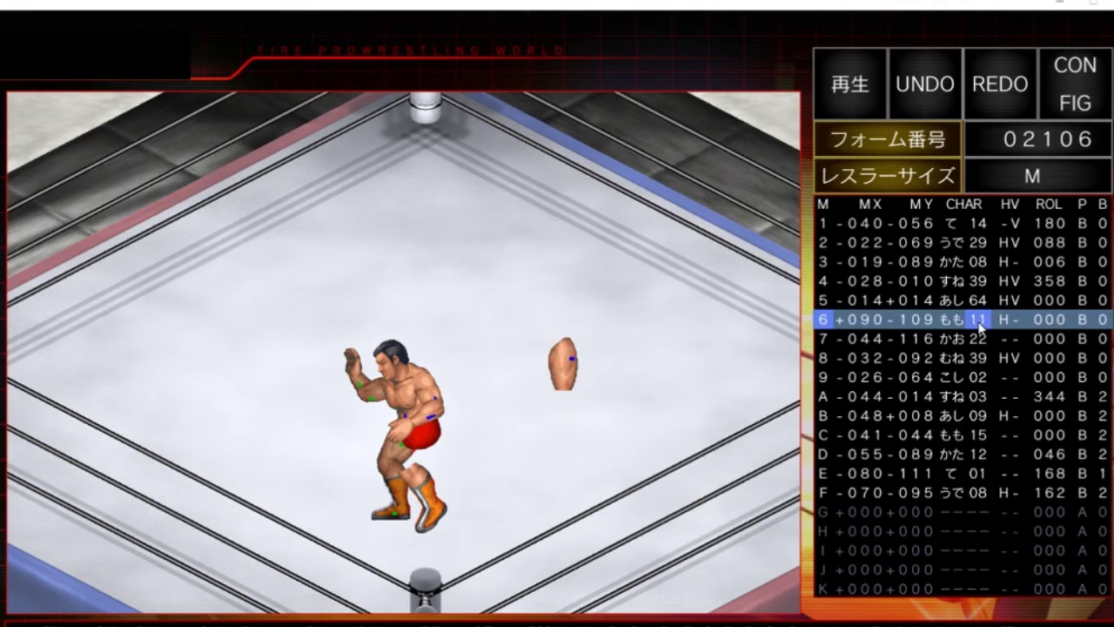
{"action": "left_click", "coordinate": [981, 326]}
{"action": "left_click", "coordinate": [980, 325]}
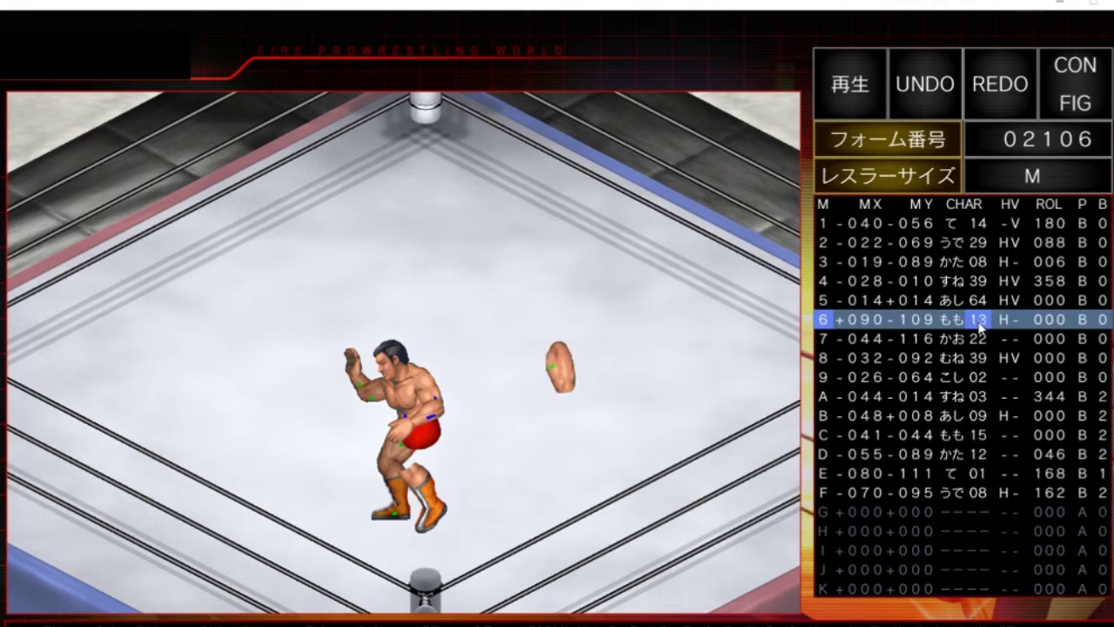
{"action": "right_click", "coordinate": [979, 325]}
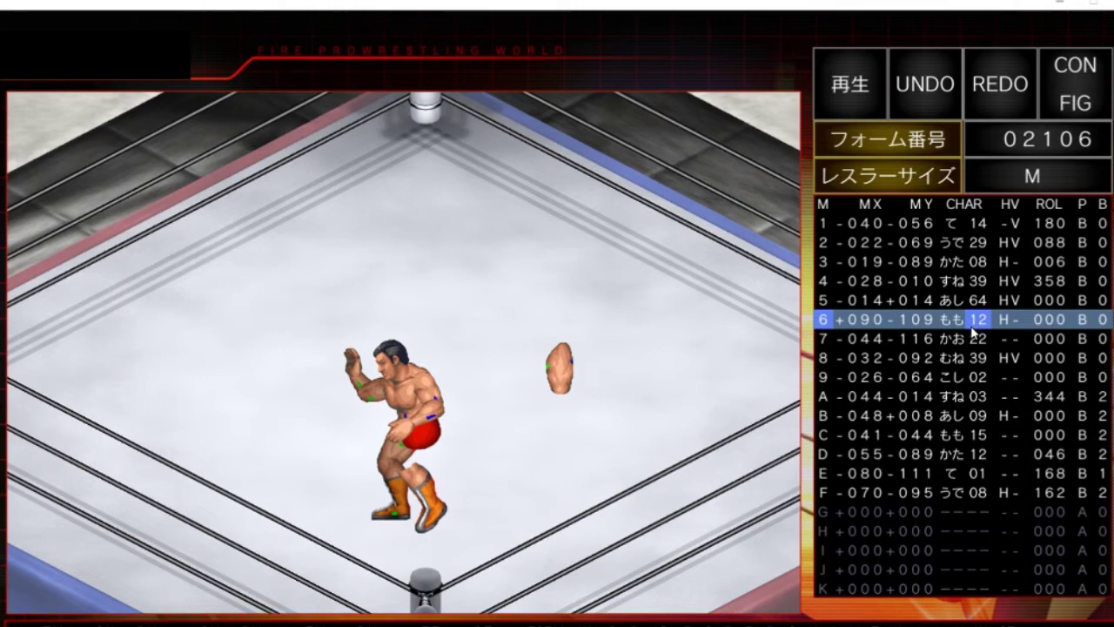
Step: Advance the part 6 thigh's CHAR graphic to 24, examining how each angle changes its shape
{"action": "left_click", "coordinate": [980, 322]}
{"action": "left_click", "coordinate": [980, 322]}
{"action": "left_click", "coordinate": [980, 322]}
{"action": "left_click", "coordinate": [980, 322]}
{"action": "left_click", "coordinate": [980, 321]}
{"action": "left_click", "coordinate": [980, 322]}
{"action": "left_click", "coordinate": [980, 322]}
{"action": "left_click", "coordinate": [980, 322]}
{"action": "left_click", "coordinate": [979, 322]}
{"action": "left_click", "coordinate": [979, 322]}
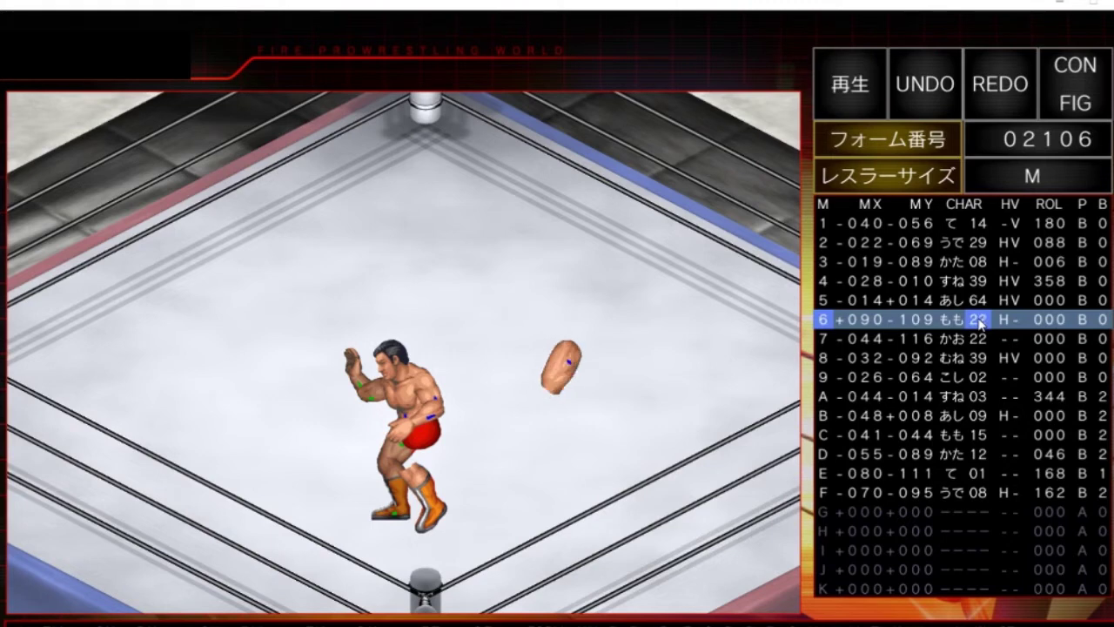
{"action": "left_click", "coordinate": [980, 322]}
{"action": "left_click", "coordinate": [980, 322]}
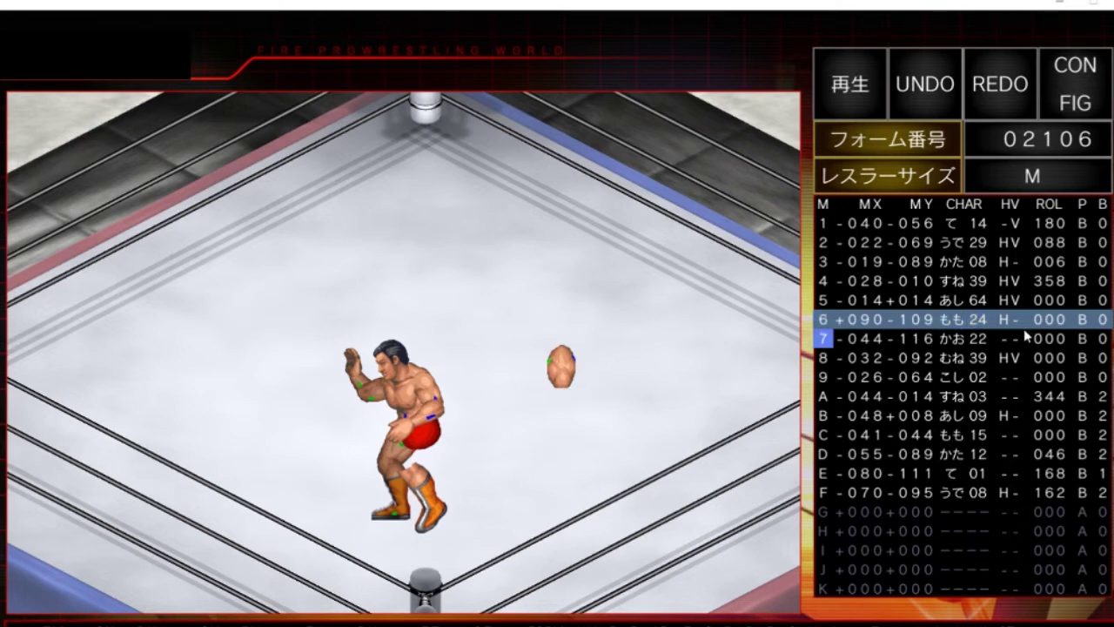
Step: Examine the part 6 thigh's foreshortened and horizontal graphics by advancing its CHAR value to 48
{"action": "scroll", "coordinate": [983, 323], "scroll_direction": "up", "scroll_amount": 5}
{"action": "scroll", "coordinate": [984, 324], "scroll_direction": "up", "scroll_amount": 3}
{"action": "scroll", "coordinate": [985, 323], "scroll_direction": "up", "scroll_amount": 3}
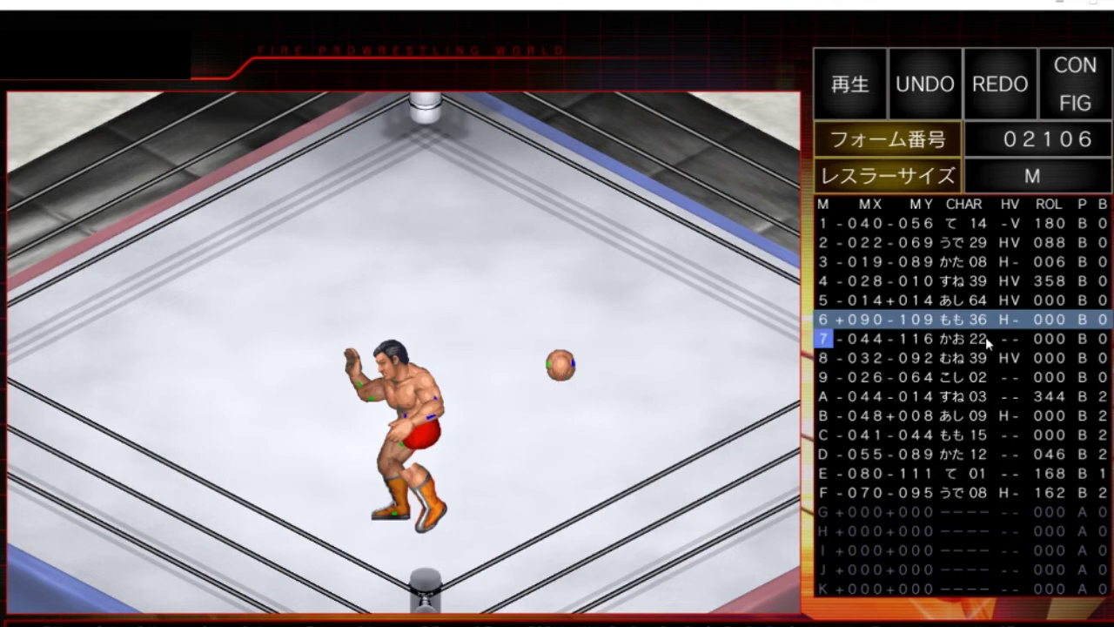
{"action": "scroll", "coordinate": [981, 323], "scroll_direction": "up", "scroll_amount": 2}
{"action": "scroll", "coordinate": [981, 325], "scroll_direction": "up", "scroll_amount": 5}
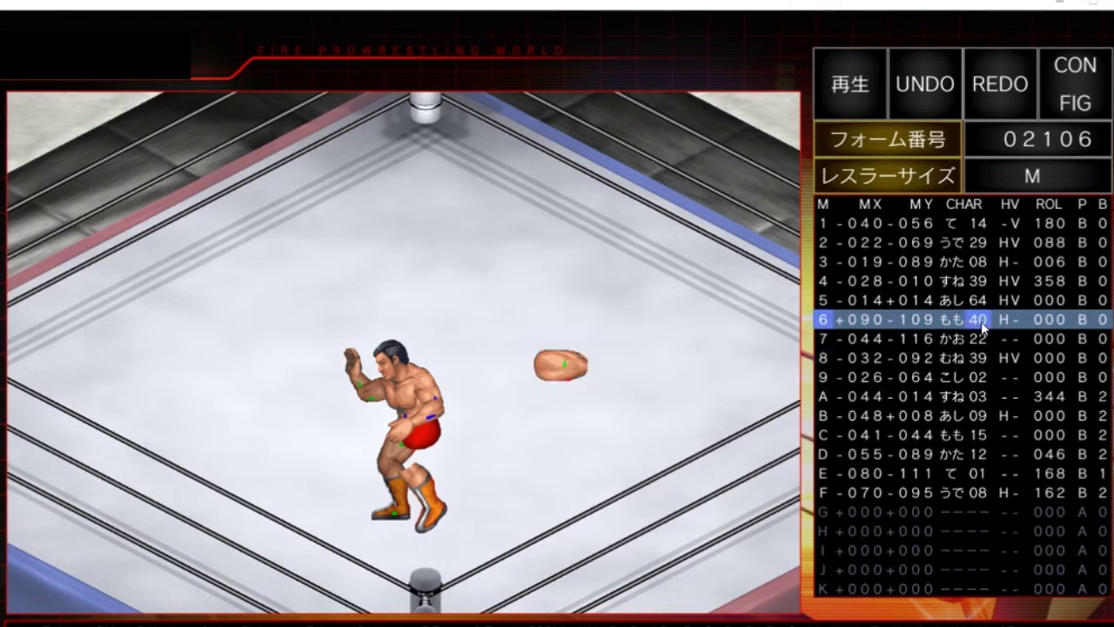
Step: Continue through the part 6 thigh's remaining angled graphics up to CHAR 74
{"action": "scroll", "coordinate": [981, 321], "scroll_direction": "up", "scroll_amount": 5}
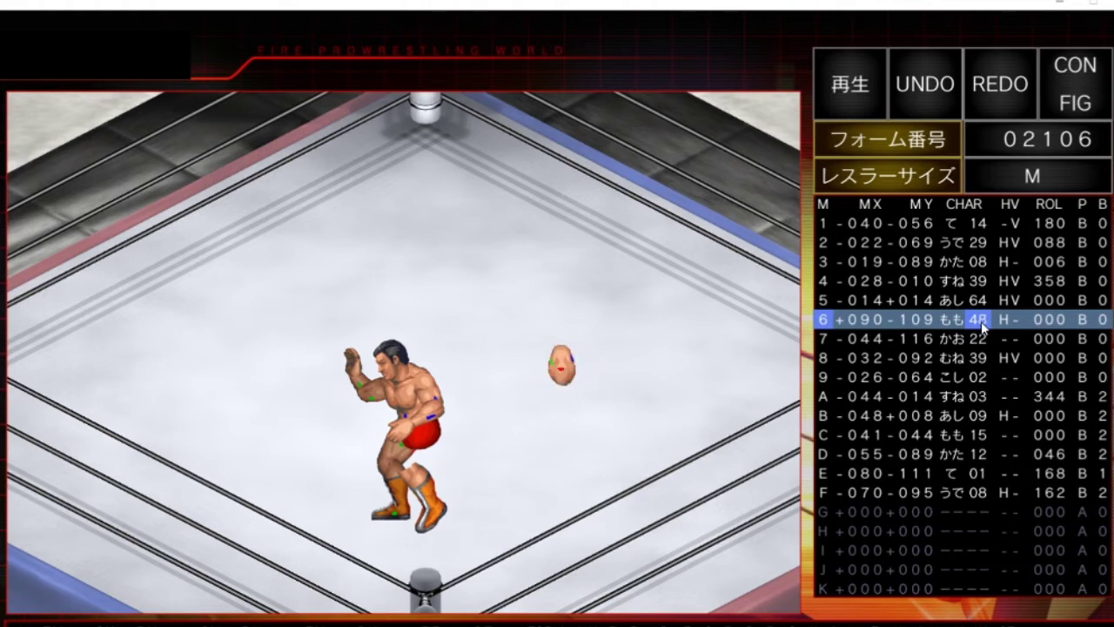
{"action": "scroll", "coordinate": [981, 321], "scroll_direction": "up", "scroll_amount": 5}
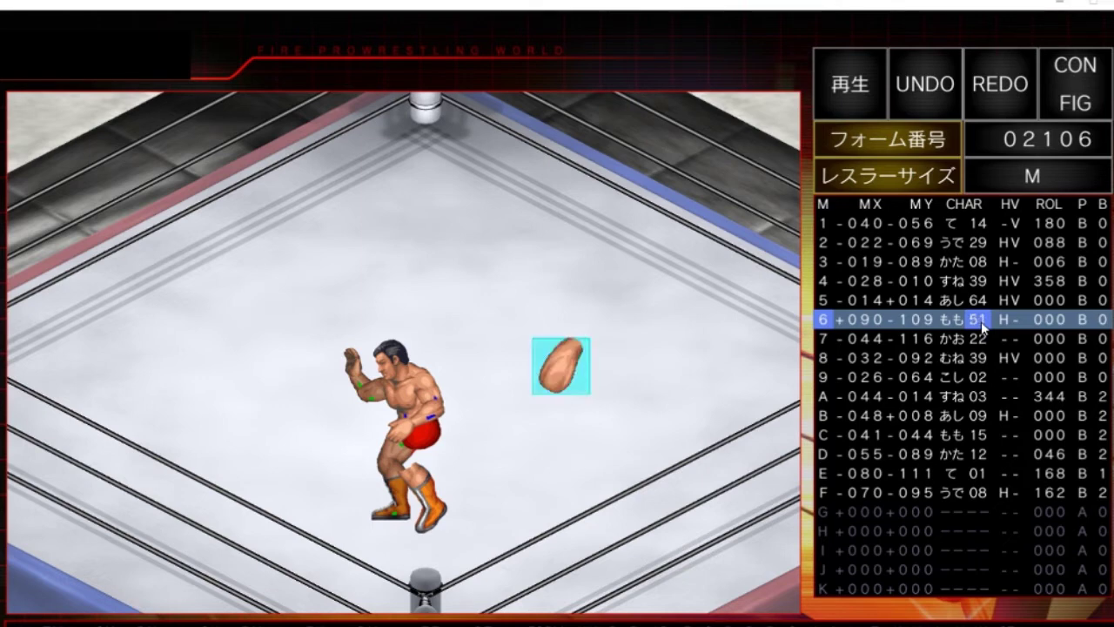
{"action": "scroll", "coordinate": [981, 321], "scroll_direction": "up", "scroll_amount": 6}
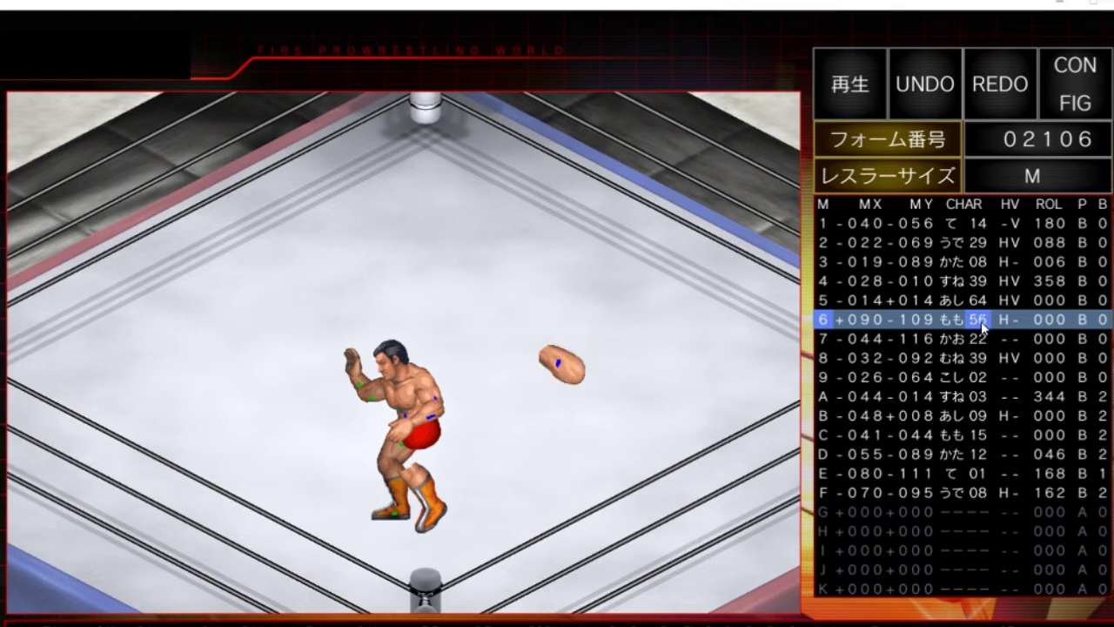
{"action": "scroll", "coordinate": [981, 321], "scroll_direction": "up", "scroll_amount": 1}
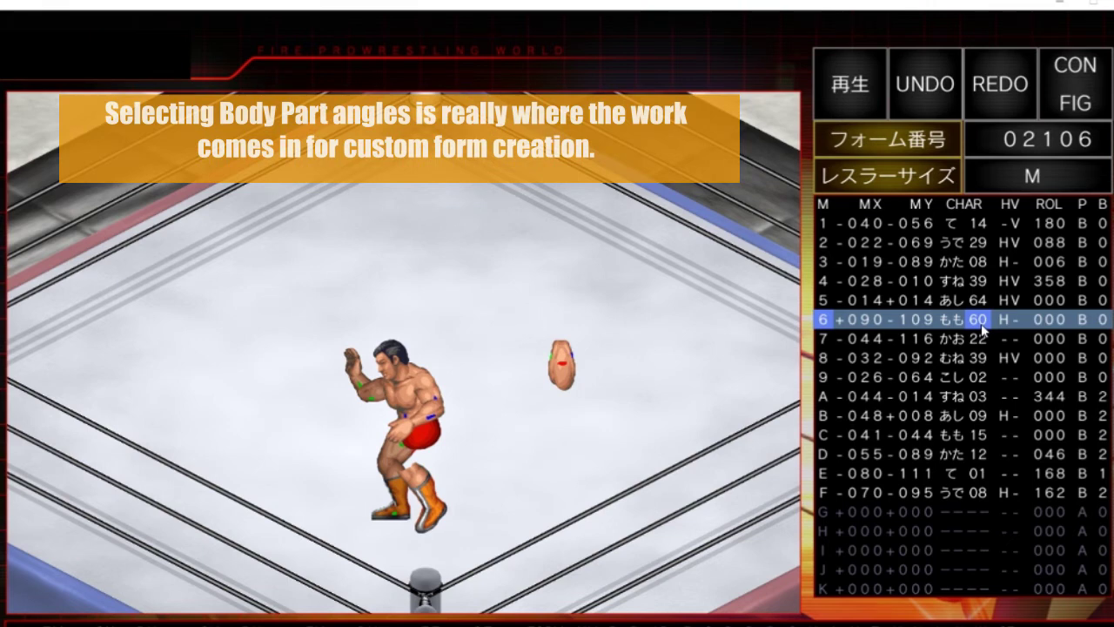
{"action": "scroll", "coordinate": [981, 325], "scroll_direction": "up", "scroll_amount": 4}
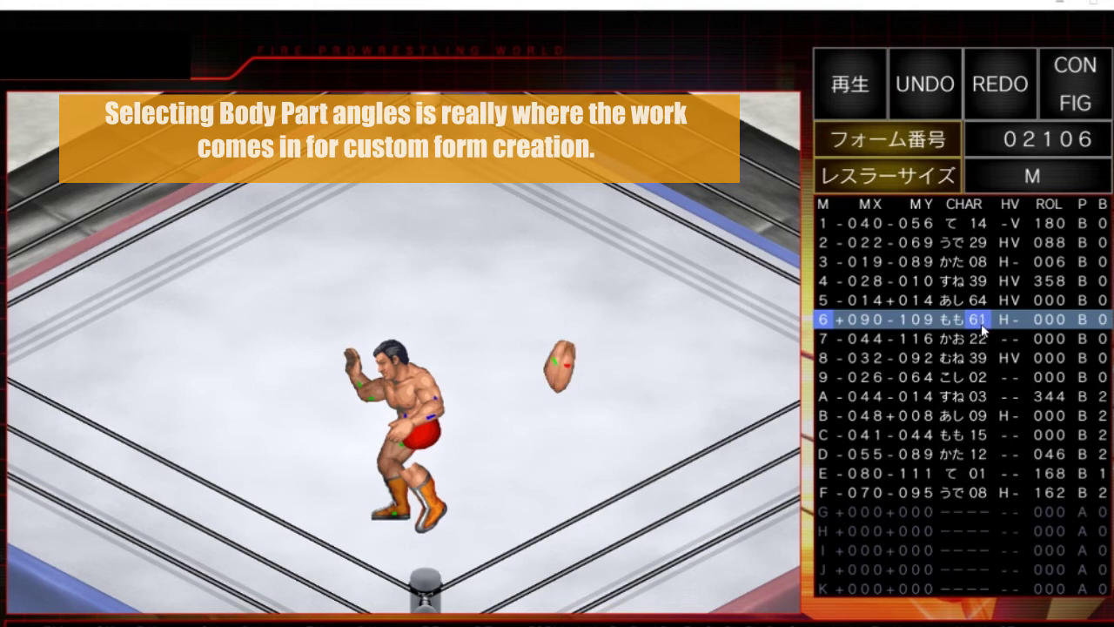
{"action": "scroll", "coordinate": [981, 326], "scroll_direction": "up", "scroll_amount": 2}
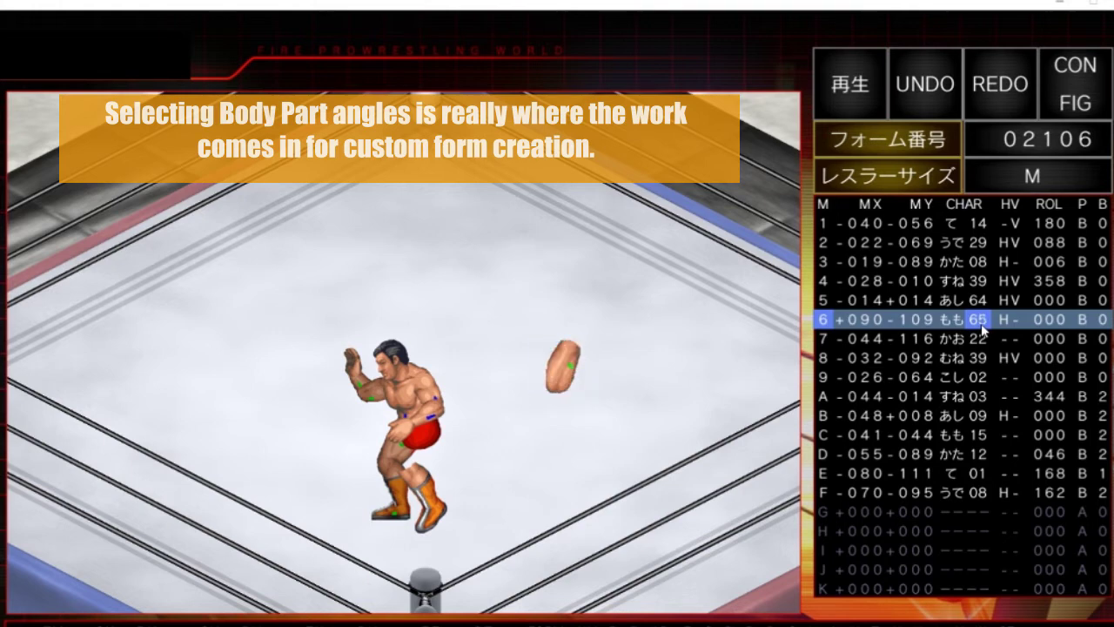
{"action": "scroll", "coordinate": [981, 326], "scroll_direction": "up", "scroll_amount": 5}
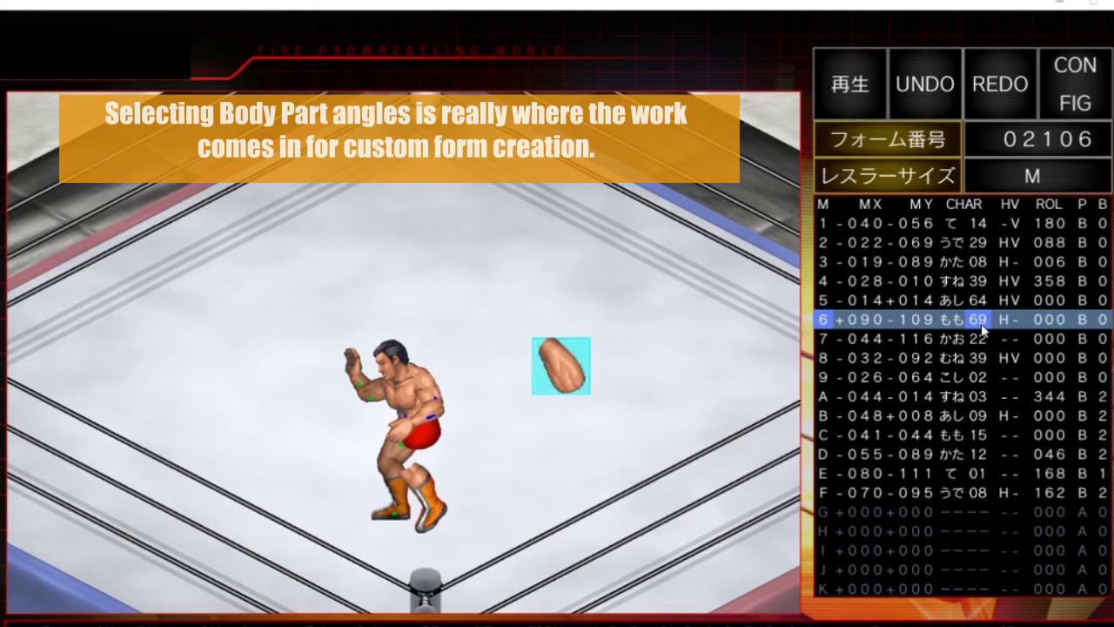
{"action": "scroll", "coordinate": [980, 326], "scroll_direction": "up", "scroll_amount": 3}
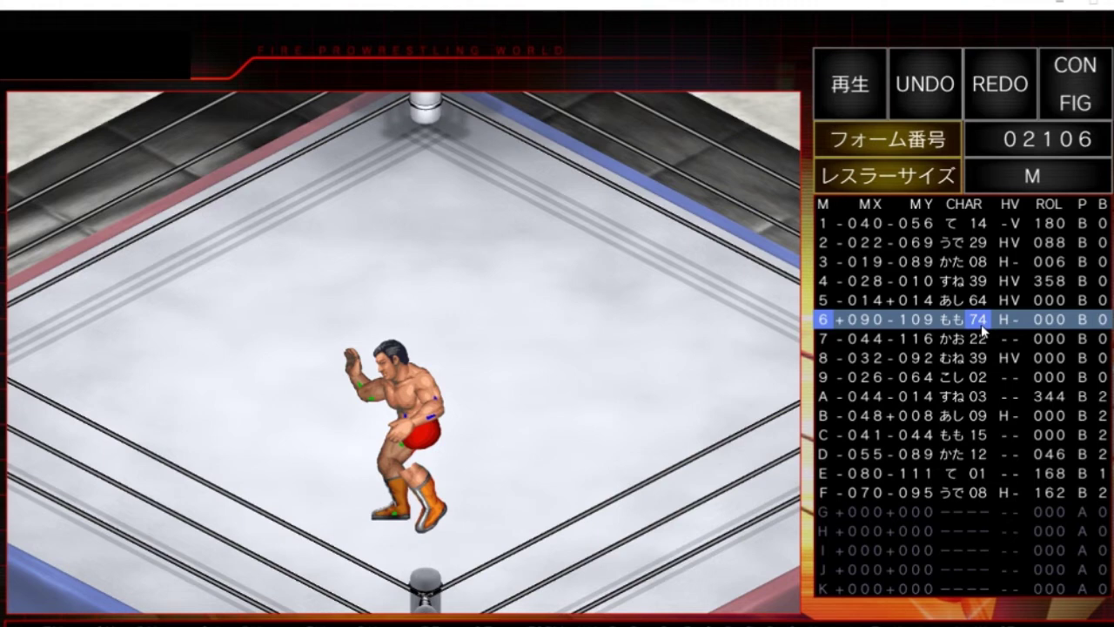
Step: Cycle the part 6 thigh's CHAR graphic past the end of the list and around to 22
{"action": "scroll", "coordinate": [981, 326], "scroll_direction": "up", "scroll_amount": 7}
{"action": "scroll", "coordinate": [982, 326], "scroll_direction": "up", "scroll_amount": 5}
{"action": "scroll", "coordinate": [981, 323], "scroll_direction": "up", "scroll_amount": 3}
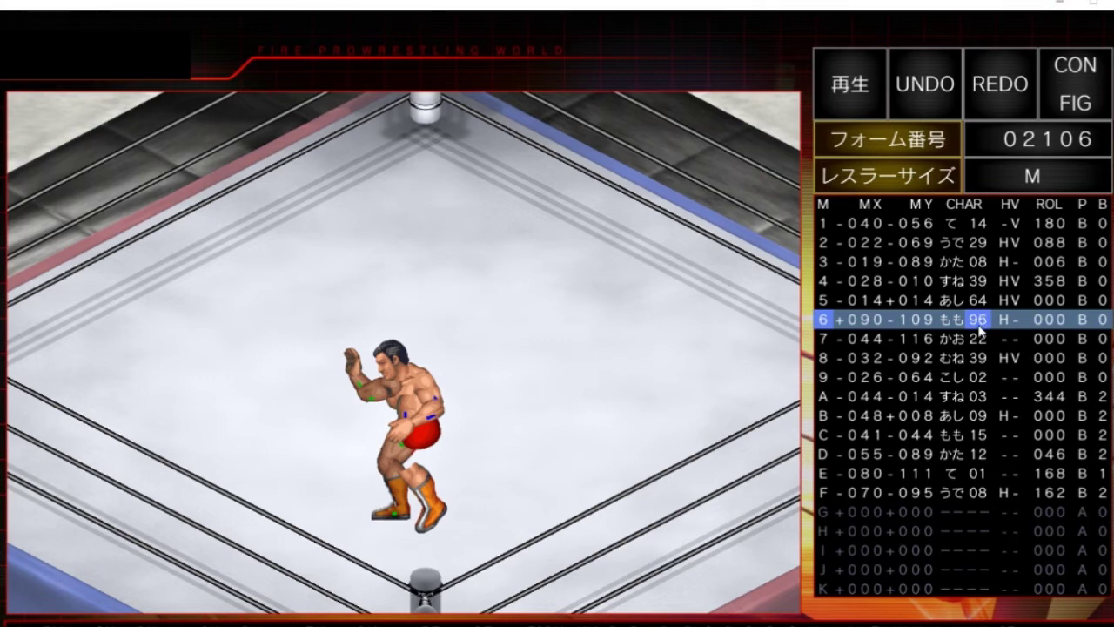
{"action": "scroll", "coordinate": [980, 324], "scroll_direction": "up", "scroll_amount": 4}
{"action": "scroll", "coordinate": [980, 324], "scroll_direction": "up", "scroll_amount": 5}
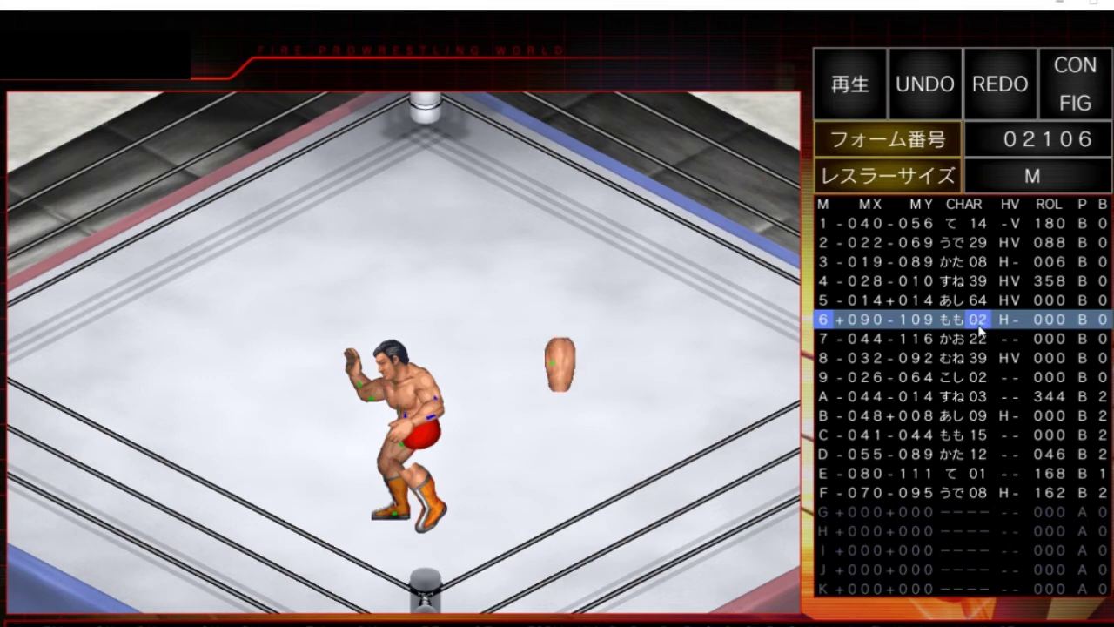
{"action": "scroll", "coordinate": [981, 324], "scroll_direction": "up", "scroll_amount": 4}
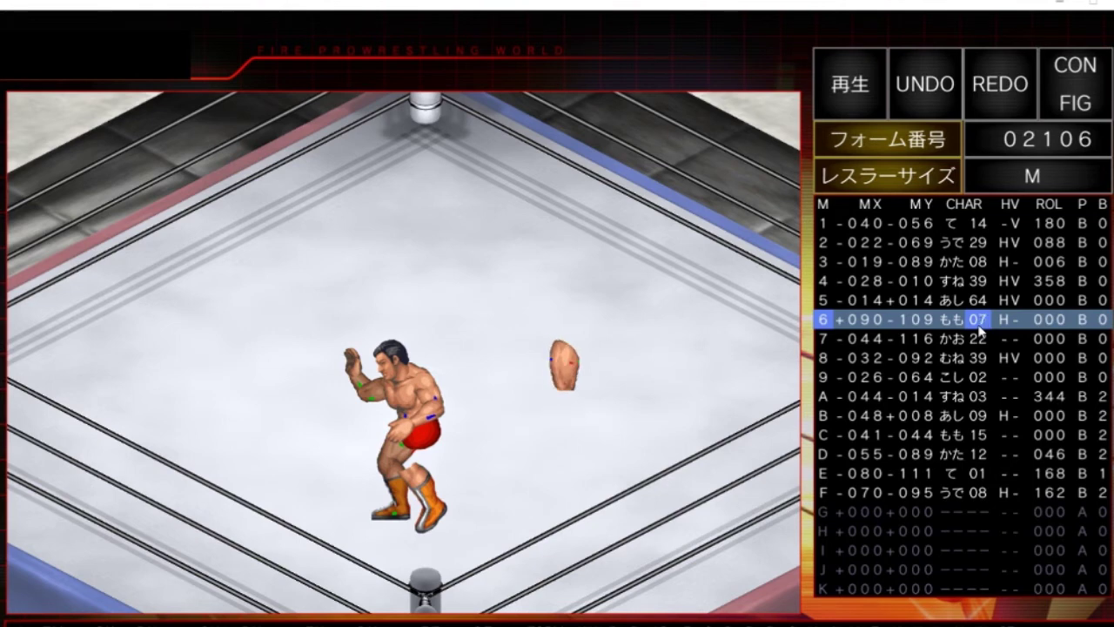
{"action": "scroll", "coordinate": [981, 328], "scroll_direction": "up", "scroll_amount": 3}
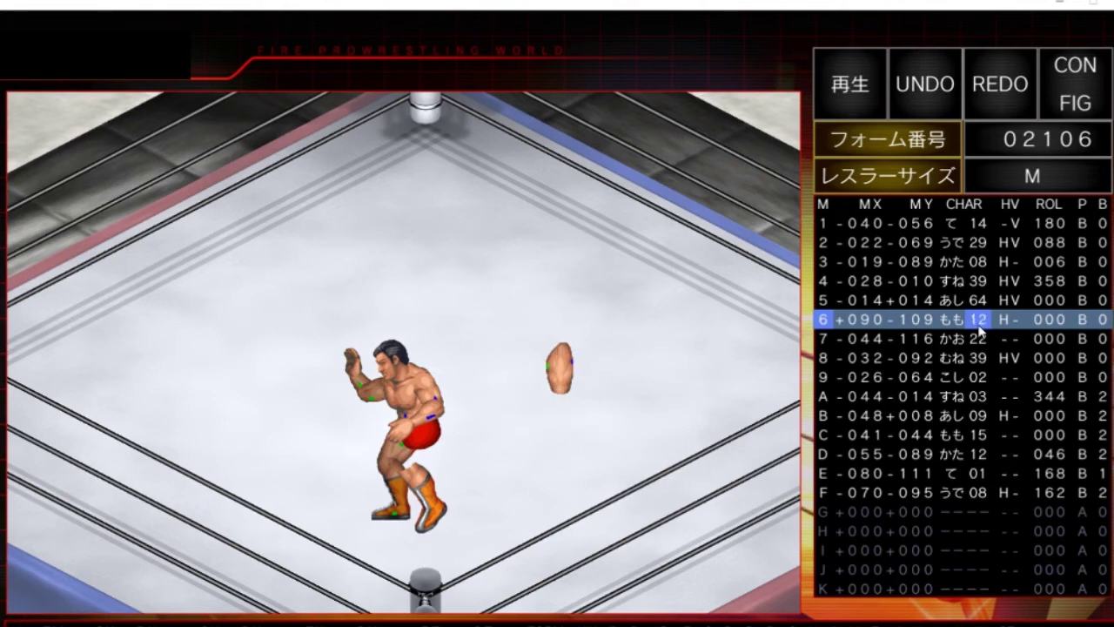
{"action": "scroll", "coordinate": [980, 328], "scroll_direction": "up", "scroll_amount": 1}
{"action": "scroll", "coordinate": [981, 328], "scroll_direction": "up", "scroll_amount": 6}
{"action": "scroll", "coordinate": [981, 329], "scroll_direction": "up", "scroll_amount": 2}
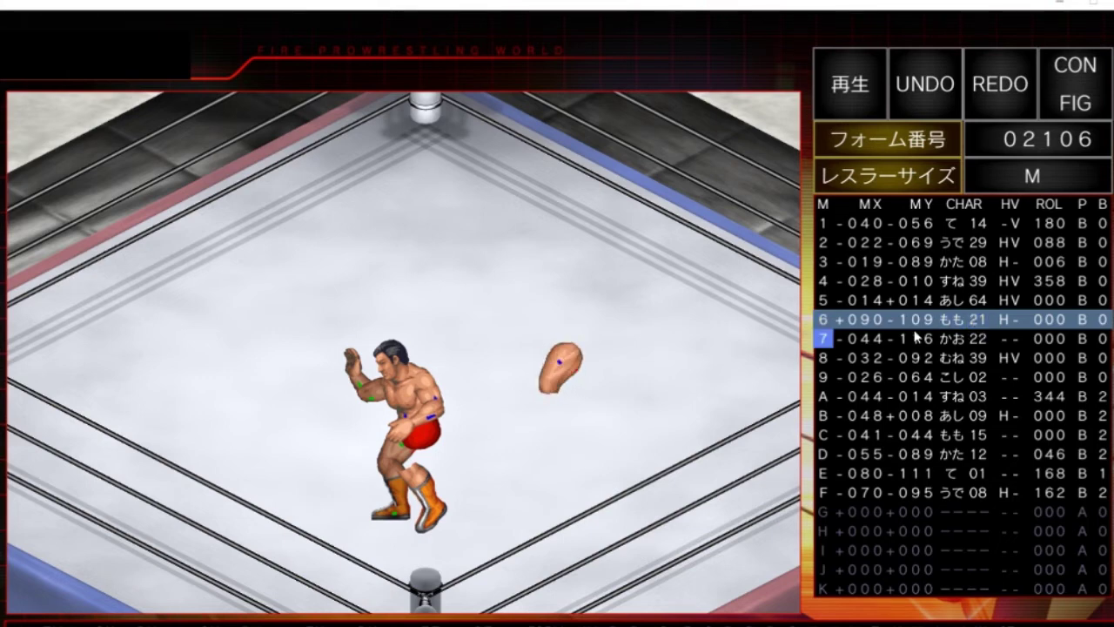
{"action": "scroll", "coordinate": [981, 328], "scroll_direction": "up", "scroll_amount": 1}
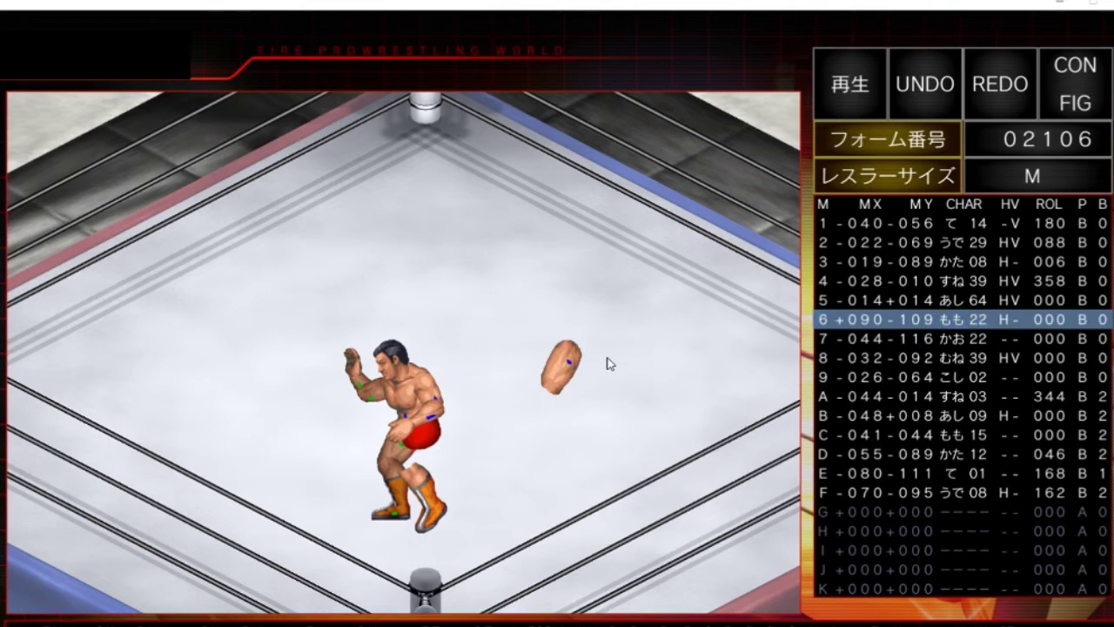
Step: Move the part 6 thigh back onto the wrestler between the hip and front shin, at about MX -027, MY -042
{"action": "left_click_drag", "start_coordinate": [572, 376], "coordinate": [428, 468]}
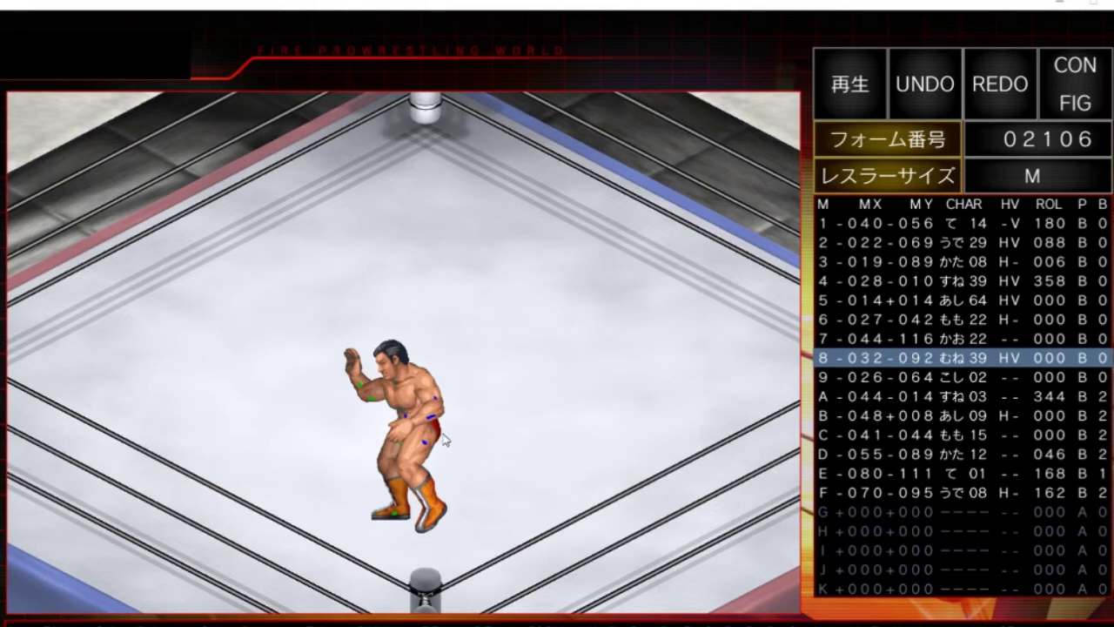
Step: Try moving the part 9 hip and the two thighs away from the wrestler's body, undoing each displacement
{"action": "left_click_drag", "start_coordinate": [443, 439], "coordinate": [507, 444]}
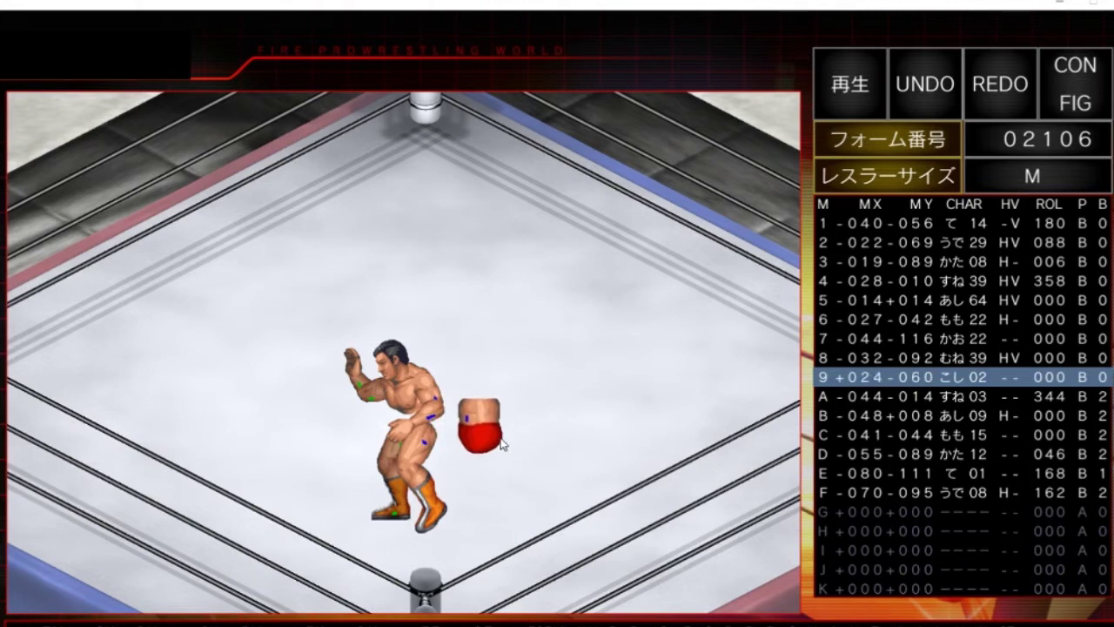
{"action": "key", "text": "ctrl+z"}
{"action": "left_click", "coordinate": [445, 423]}
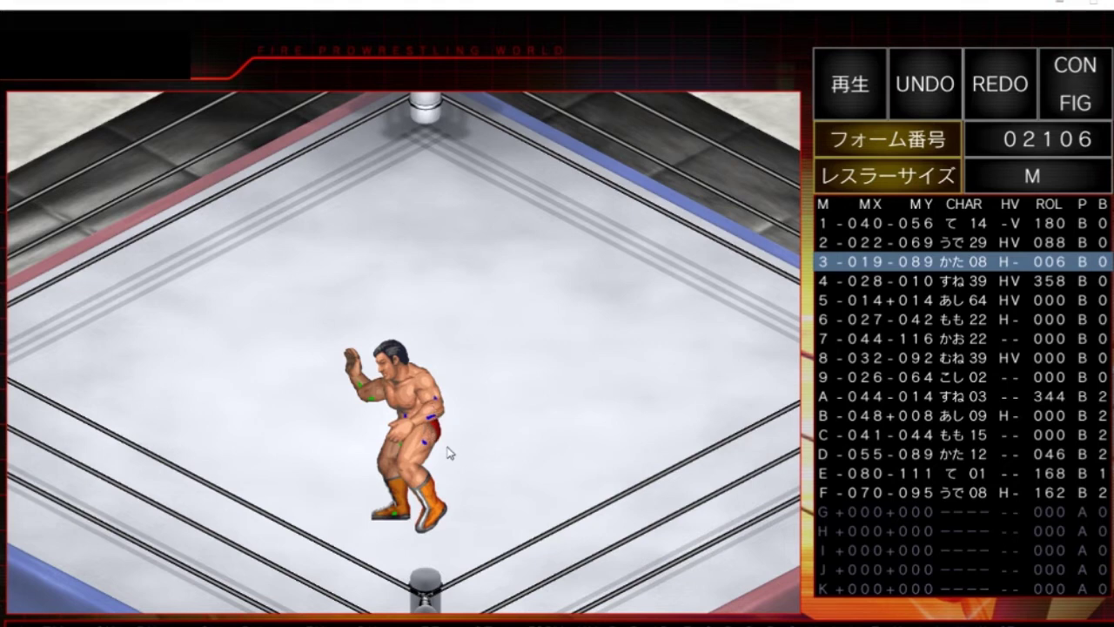
{"action": "mouse_move", "coordinate": [432, 455]}
{"action": "left_mouse_down"}
{"action": "mouse_move", "coordinate": [454, 459]}
{"action": "mouse_move", "coordinate": [442, 454]}
{"action": "left_mouse_up"}
{"action": "key", "text": "ctrl+z"}
{"action": "key", "text": "ctrl+z"}
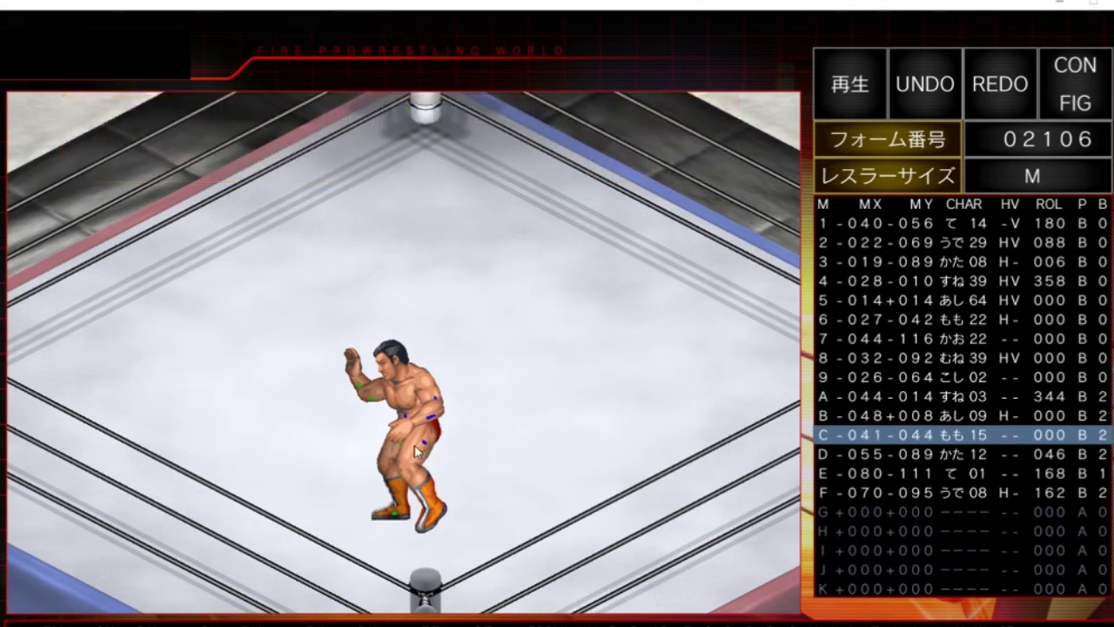
{"action": "left_click_drag", "start_coordinate": [414, 450], "coordinate": [480, 465]}
{"action": "key", "text": "ctrl+z"}
{"action": "key", "text": "ctrl+z"}
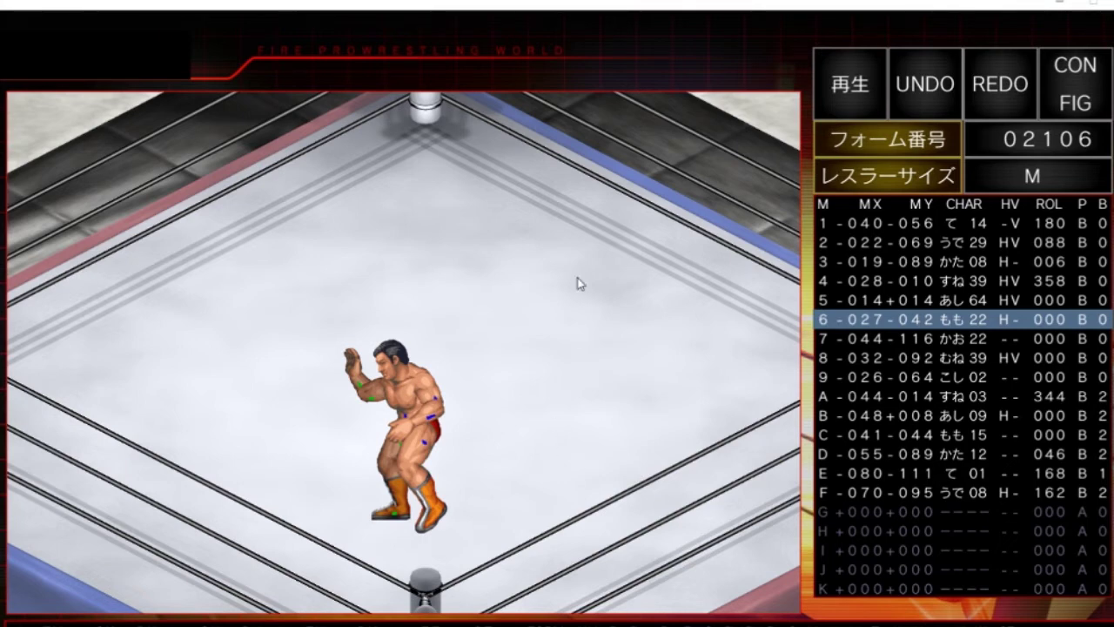
Step: Adjust the head to about -037, -118 with rotation 032, and the part 3 shoulder to about -013, -091 with rotation 348
{"action": "mouse_move", "coordinate": [417, 342]}
{"action": "left_mouse_down"}
{"action": "mouse_move", "coordinate": [416, 288]}
{"action": "mouse_move", "coordinate": [420, 331]}
{"action": "left_mouse_up"}
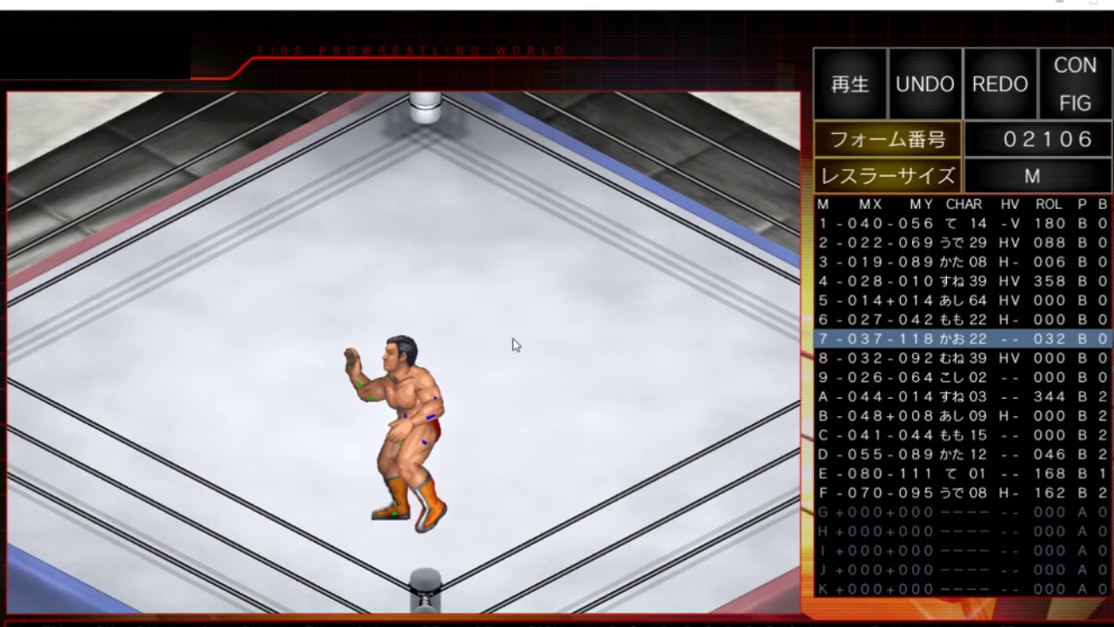
{"action": "left_click", "coordinate": [514, 339]}
{"action": "left_click_drag", "start_coordinate": [450, 387], "coordinate": [458, 390]}
{"action": "left_click", "coordinate": [505, 423]}
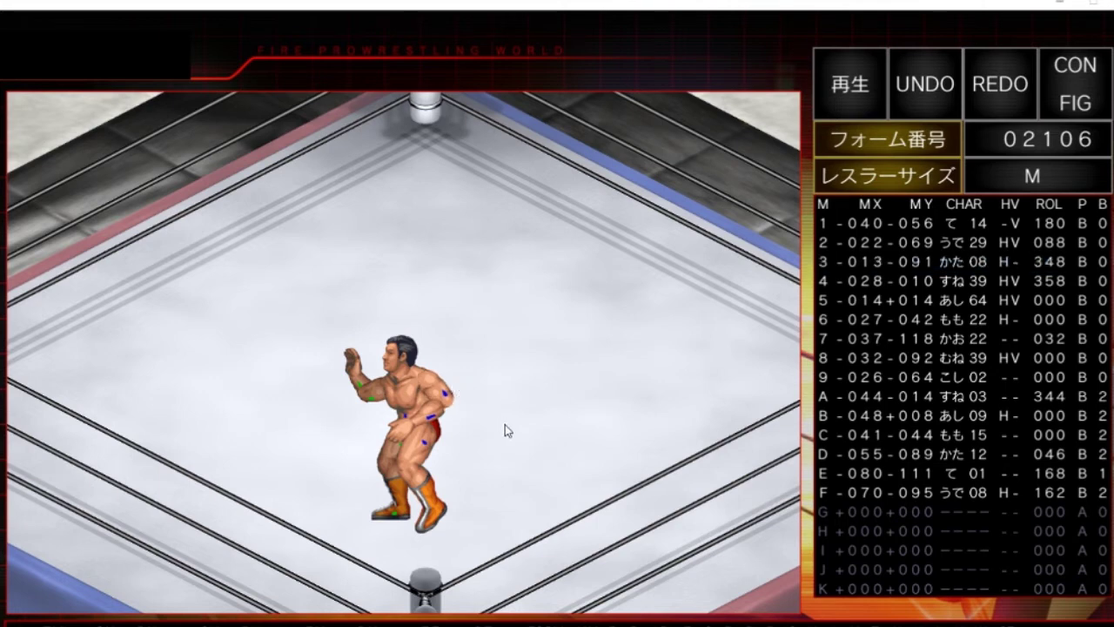
Step: Select parts 1 to 3 together and try moving the whole front arm away from the body, undoing the move
{"action": "left_click", "coordinate": [456, 423]}
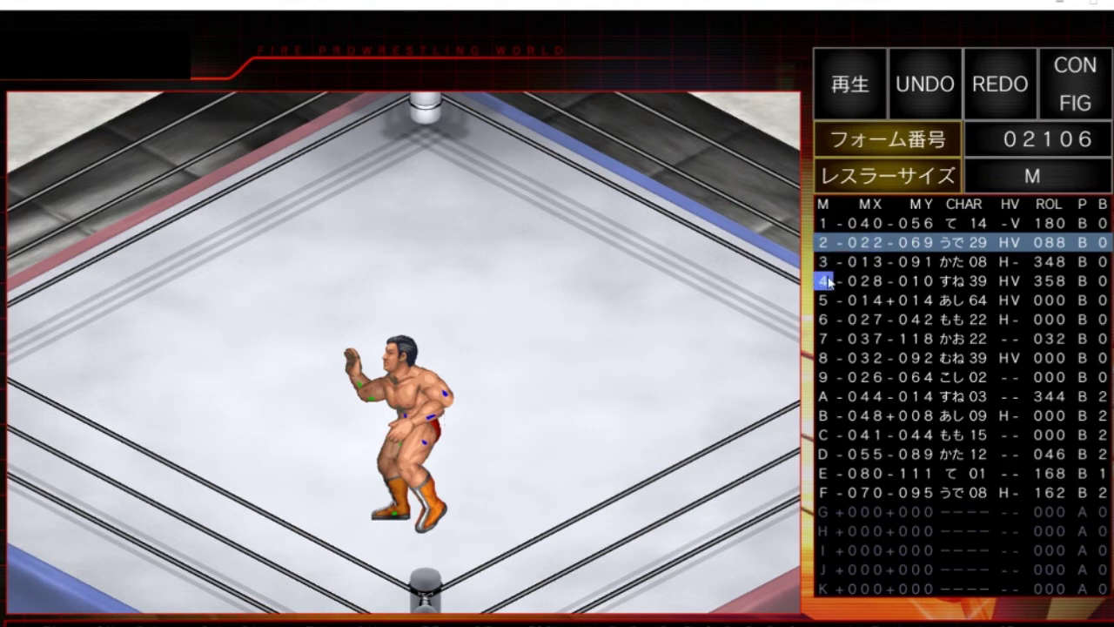
{"action": "left_click_drag", "start_coordinate": [823, 225], "coordinate": [823, 263]}
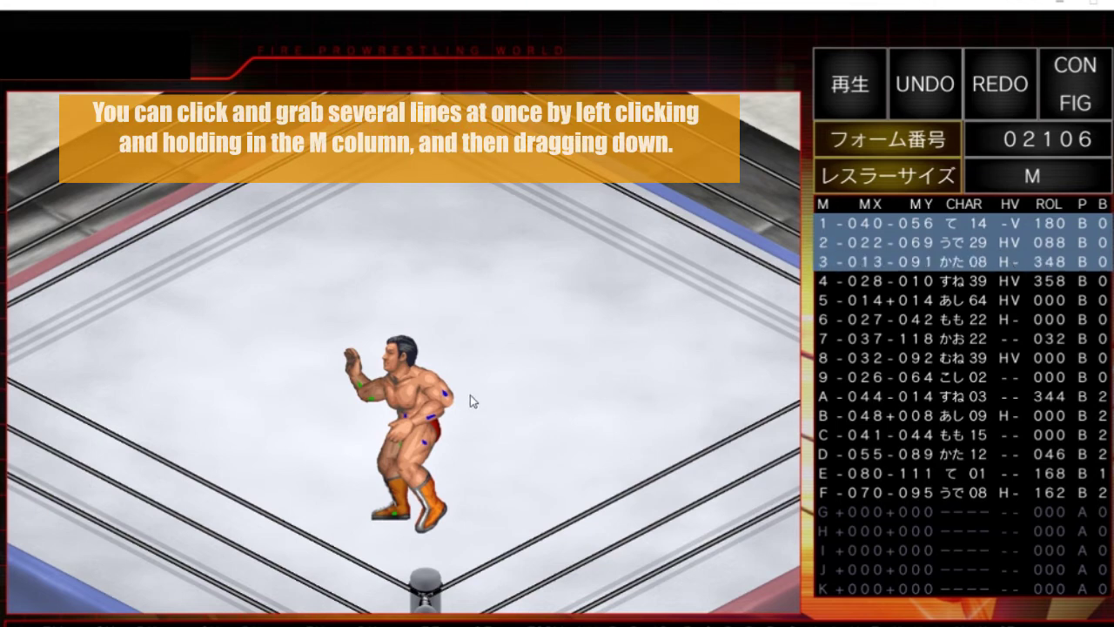
{"action": "left_click_drag", "start_coordinate": [455, 397], "coordinate": [530, 425]}
{"action": "key", "text": "ctrl+z"}
{"action": "left_click", "coordinate": [544, 414]}
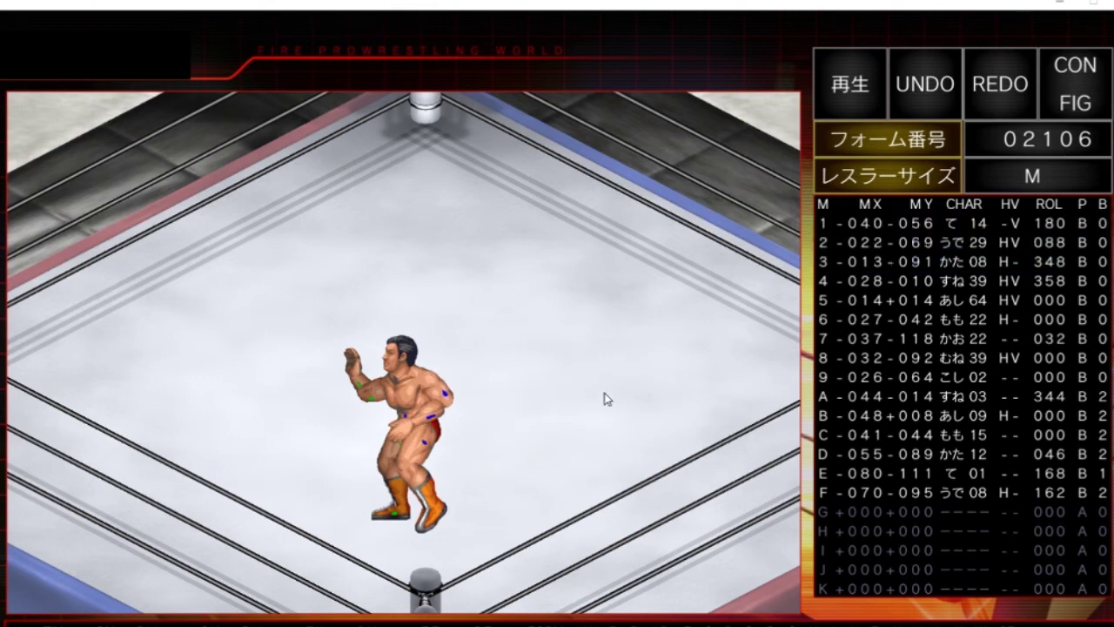
Step: Select parts 1 to F together and move the whole wrestler up and left, placing the head at about -176, -218
{"action": "left_click_drag", "start_coordinate": [821, 227], "coordinate": [820, 491]}
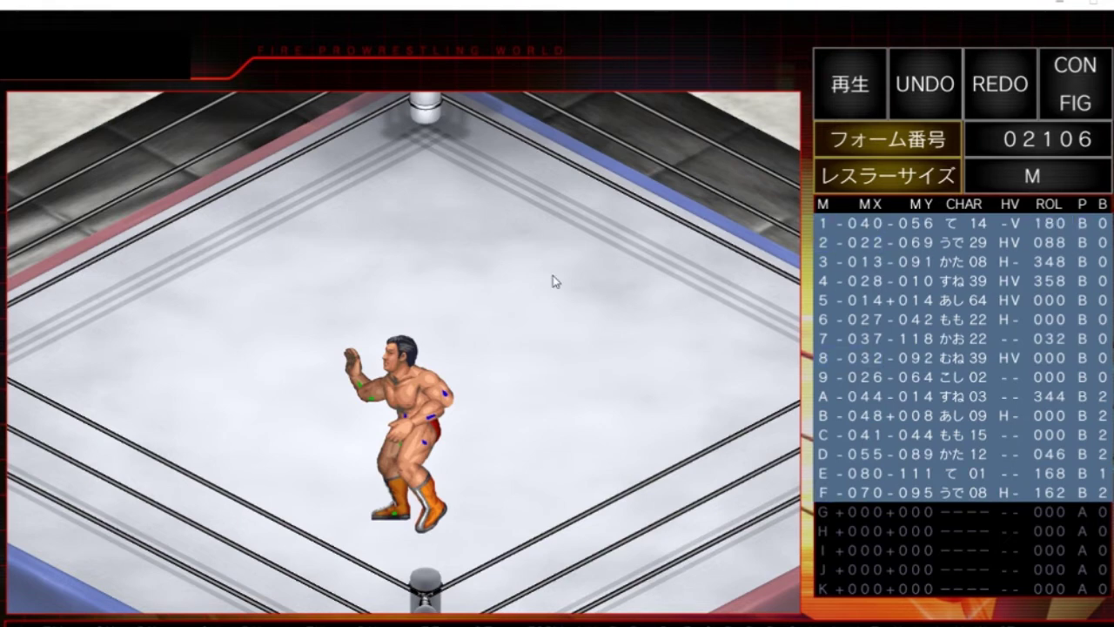
{"action": "left_click_drag", "start_coordinate": [464, 370], "coordinate": [432, 318]}
{"action": "left_click_drag", "start_coordinate": [437, 364], "coordinate": [264, 235]}
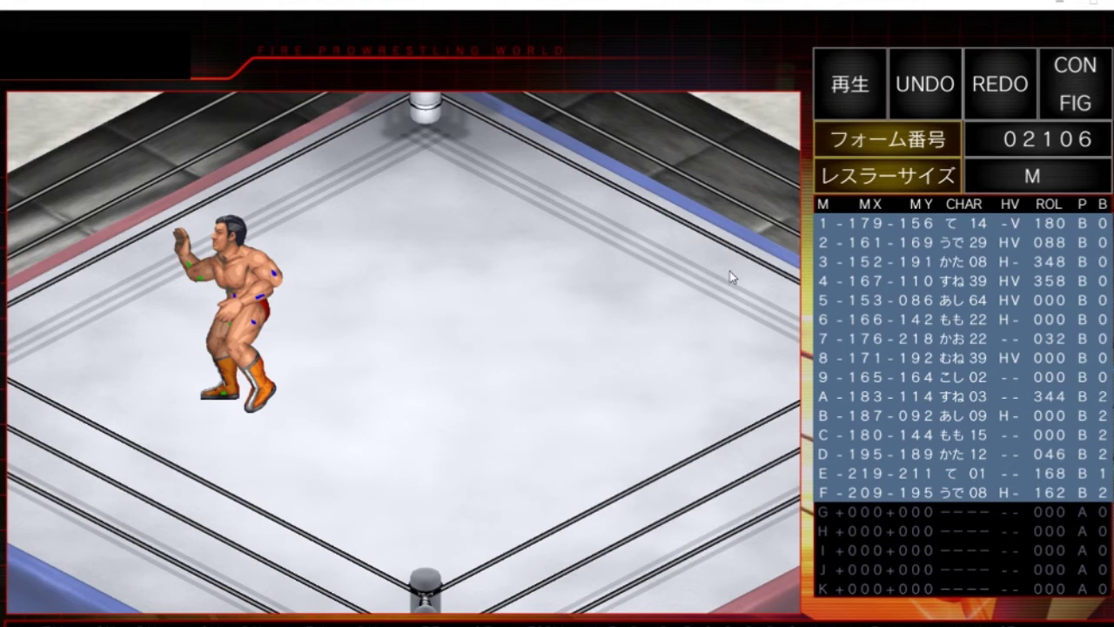
Step: Undo the move of the whole wrestler repeatedly, reverting one body part at a time
{"action": "left_click", "coordinate": [923, 94]}
{"action": "left_click", "coordinate": [922, 94]}
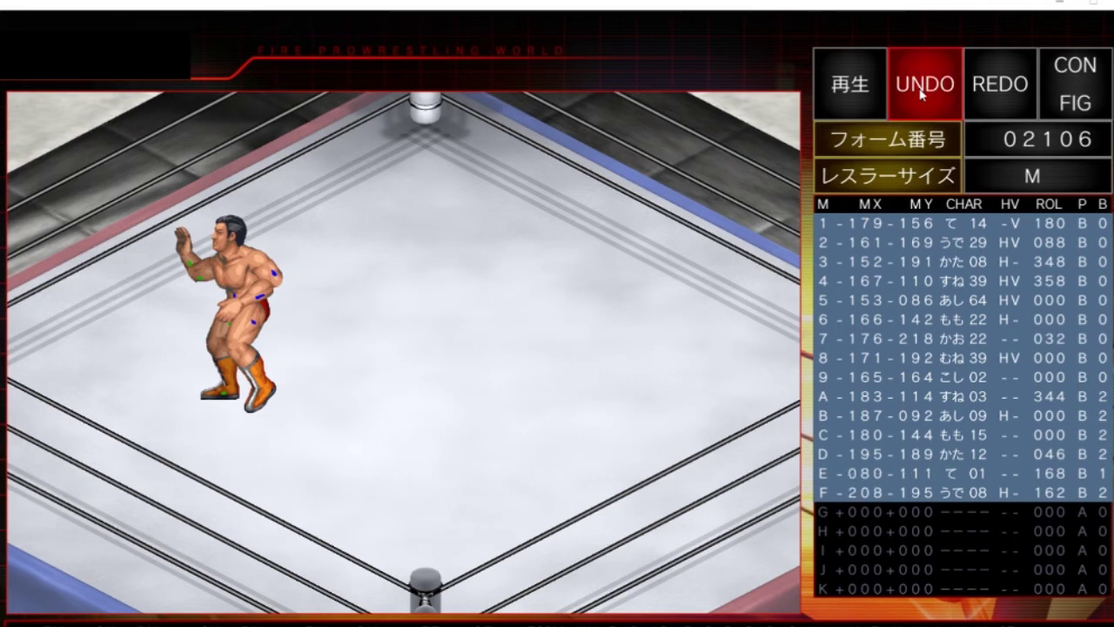
{"action": "left_click", "coordinate": [922, 94]}
{"action": "left_click", "coordinate": [920, 92]}
{"action": "left_click", "coordinate": [921, 92]}
{"action": "left_click", "coordinate": [921, 91]}
{"action": "left_click", "coordinate": [921, 92]}
{"action": "left_click", "coordinate": [920, 92]}
{"action": "left_click", "coordinate": [920, 92]}
{"action": "left_click", "coordinate": [921, 91]}
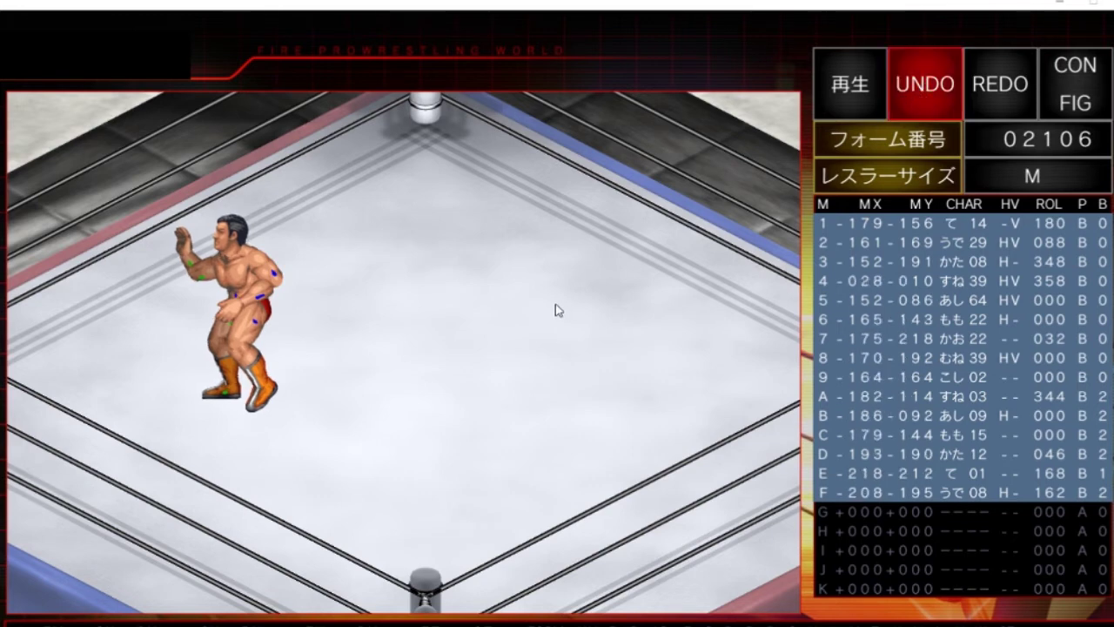
Step: Reattach the separated part 4 shin between the front thigh and boot, at about -164, -113
{"action": "left_click_drag", "start_coordinate": [256, 278], "coordinate": [400, 327]}
{"action": "key", "text": "ctrl+z"}
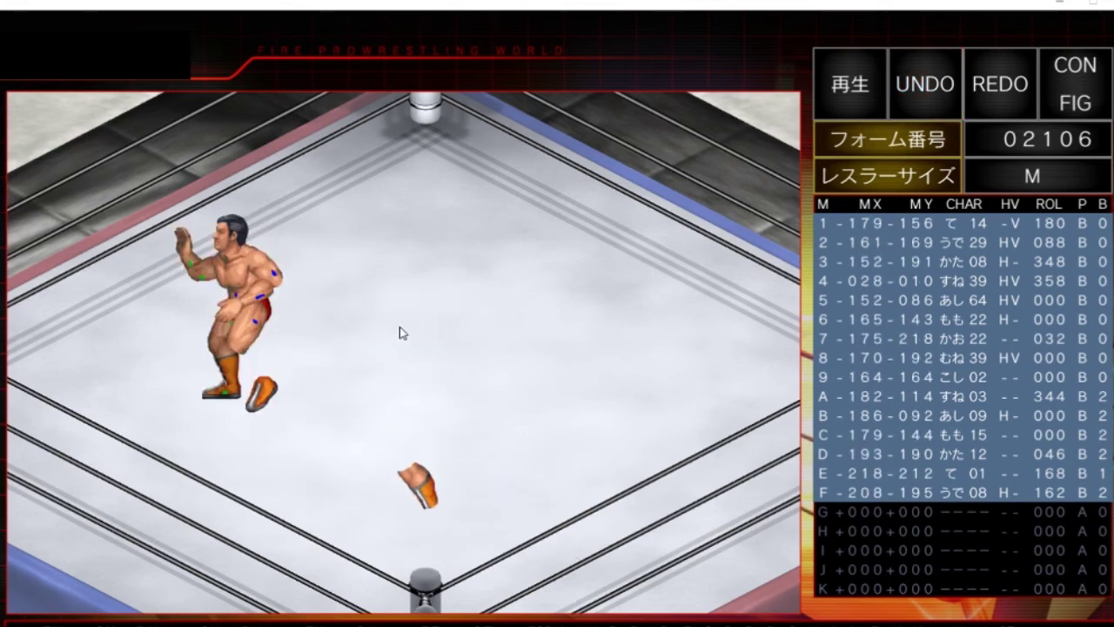
{"action": "left_click", "coordinate": [460, 325]}
{"action": "left_click_drag", "start_coordinate": [419, 489], "coordinate": [252, 348]}
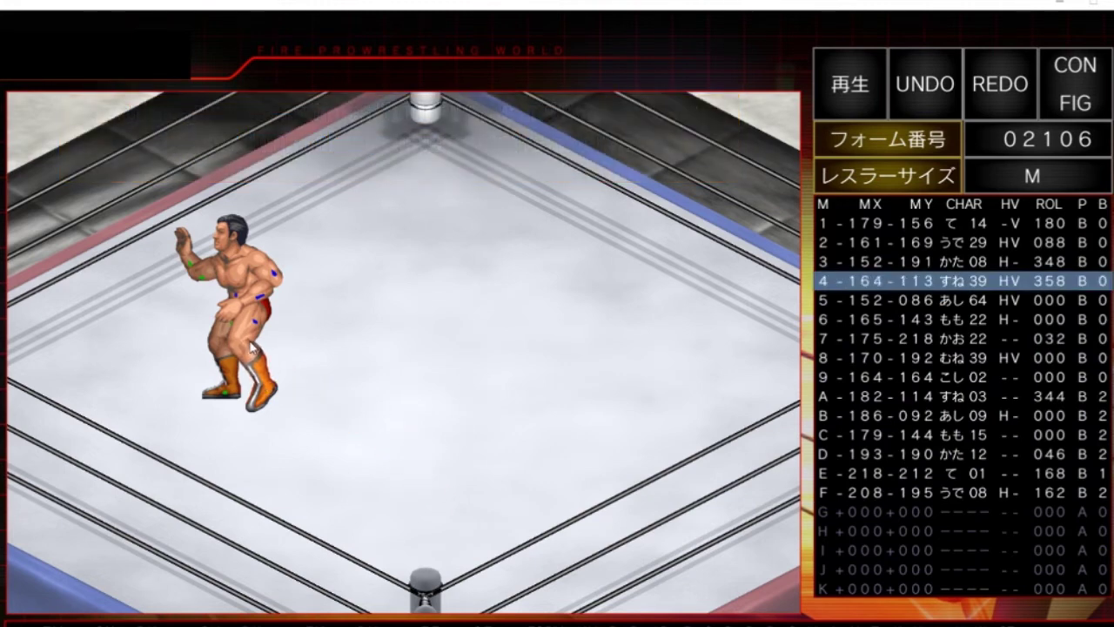
Step: Select parts 1 to F together and move the whole wrestler to mid-ring, placing the head at about -028, -170
{"action": "left_click", "coordinate": [381, 356]}
{"action": "left_click_drag", "start_coordinate": [824, 228], "coordinate": [822, 496]}
{"action": "left_click_drag", "start_coordinate": [275, 267], "coordinate": [459, 338]}
{"action": "left_click", "coordinate": [536, 329]}
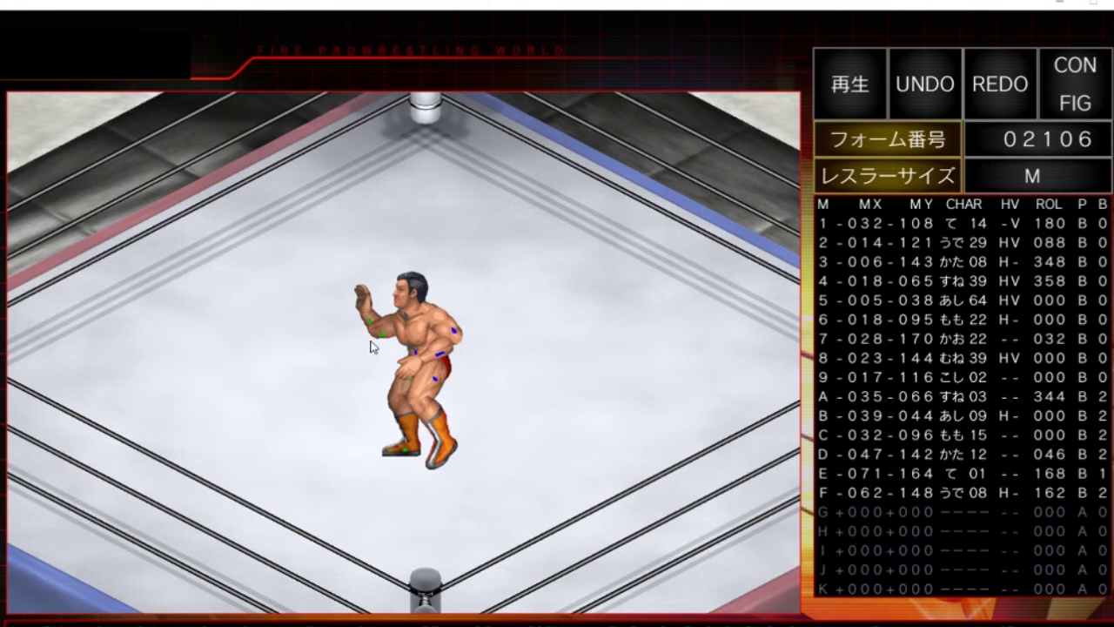
Step: Change the part D shoulder's graphic to 13, with position about -051, -144 and rotation about 060
{"action": "mouse_move", "coordinate": [373, 340]}
{"action": "left_mouse_down"}
{"action": "mouse_move", "coordinate": [386, 351]}
{"action": "mouse_move", "coordinate": [377, 356]}
{"action": "mouse_move", "coordinate": [396, 343]}
{"action": "mouse_move", "coordinate": [384, 354]}
{"action": "left_mouse_up"}
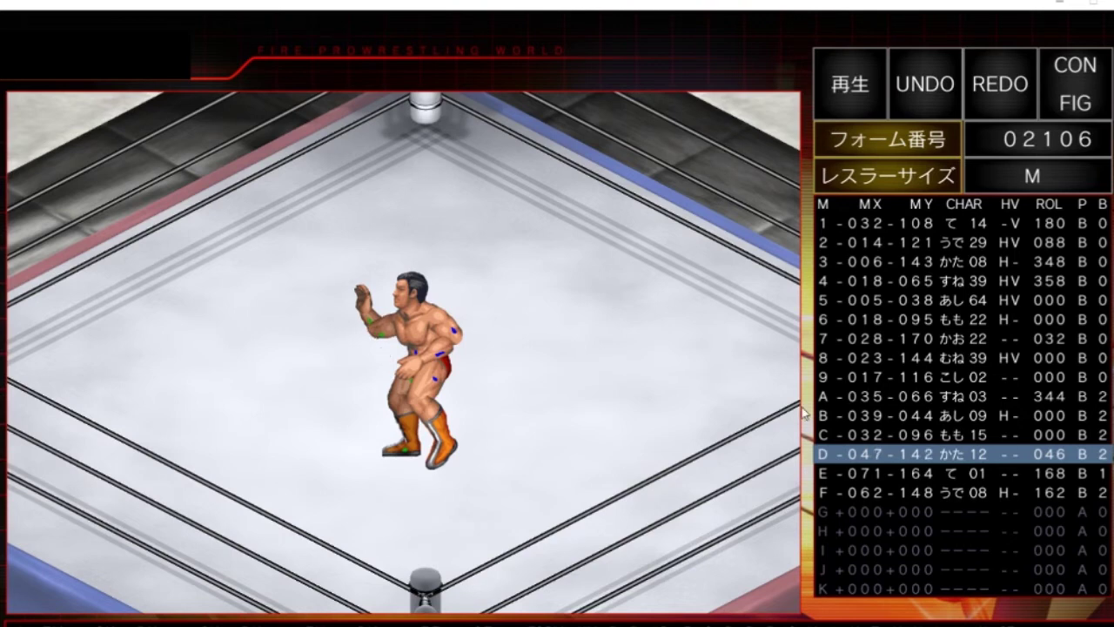
{"action": "left_click", "coordinate": [975, 458]}
{"action": "scroll", "coordinate": [289, 381], "scroll_direction": "up", "scroll_amount": 14}
{"action": "scroll", "coordinate": [369, 338], "scroll_direction": "down", "scroll_amount": 7}
{"action": "left_click", "coordinate": [376, 346]}
{"action": "key", "text": "ctrl+z"}
{"action": "left_click_drag", "start_coordinate": [378, 350], "coordinate": [373, 354]}
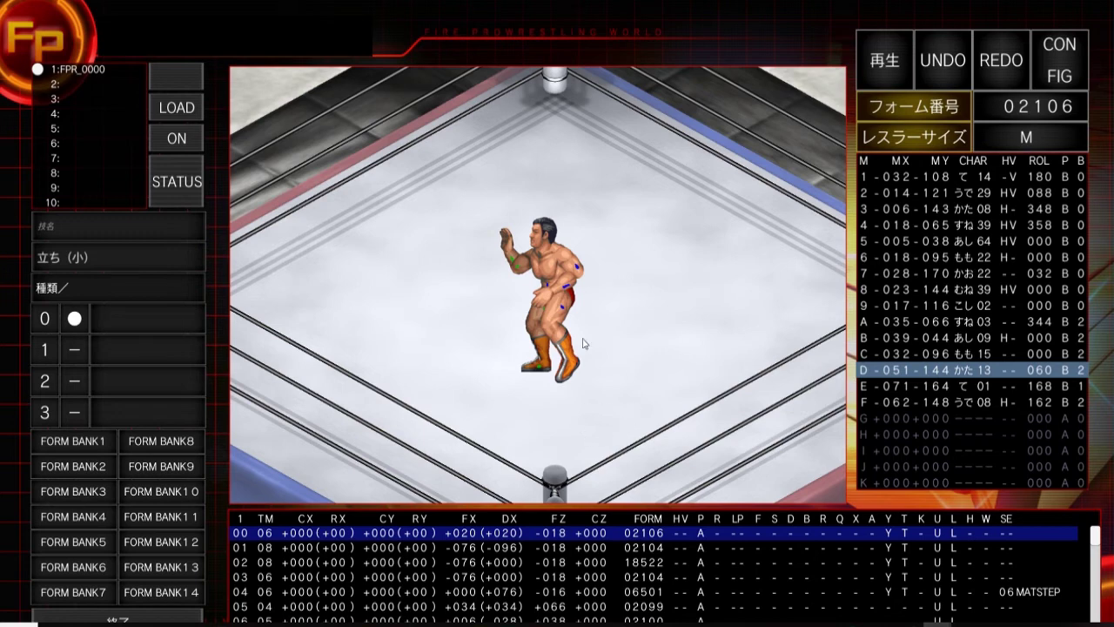
{"action": "left_click", "coordinate": [28, 9]}
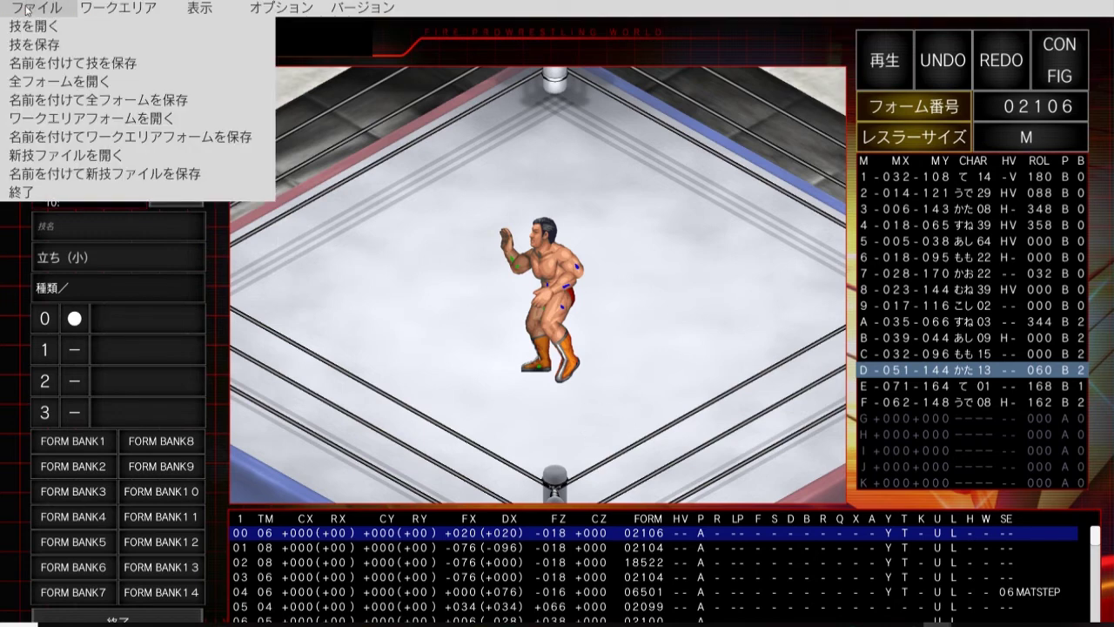
{"action": "left_click", "coordinate": [108, 174]}
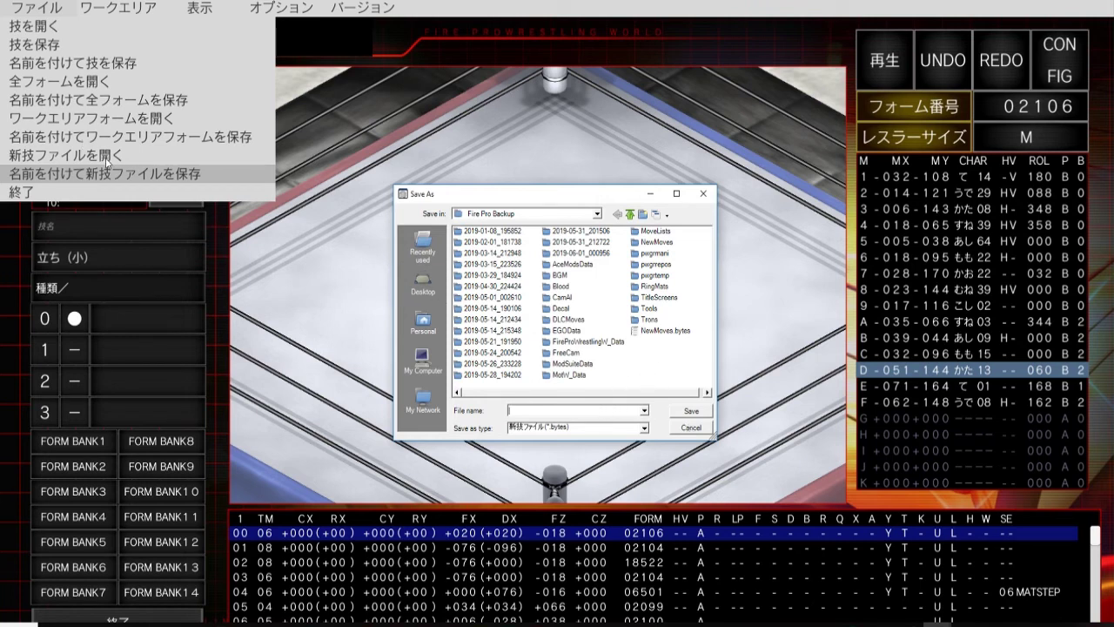
{"action": "left_click", "coordinate": [686, 429]}
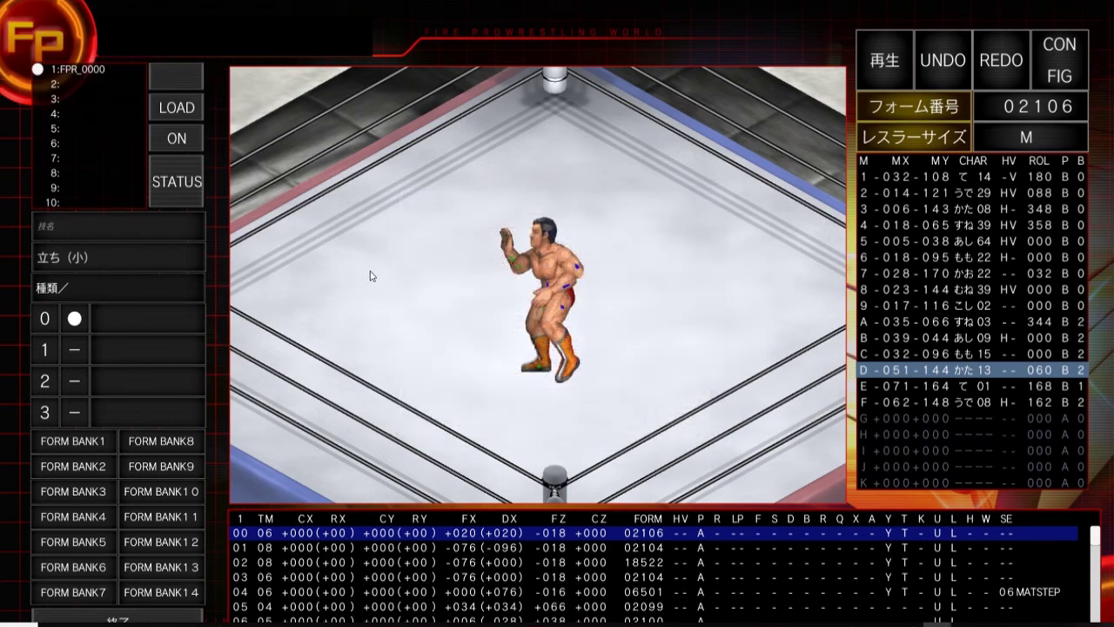
Step: Save all forms under the name Custom Forms.hff in Fire Pro Backup, overwriting the existing file
{"action": "left_click", "coordinate": [35, 7]}
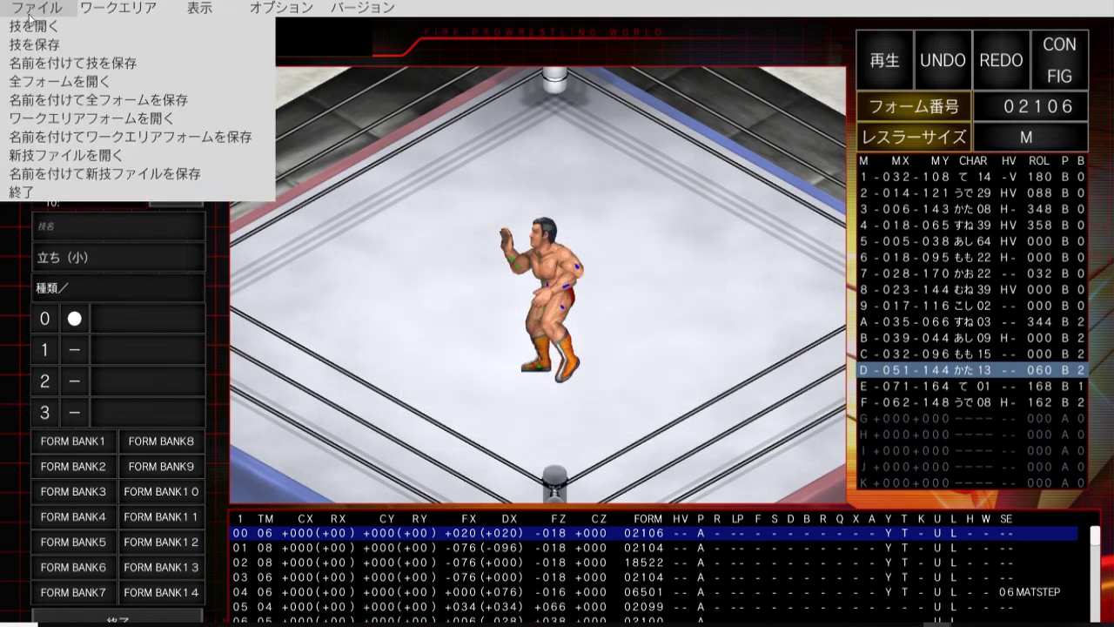
{"action": "left_click", "coordinate": [87, 100]}
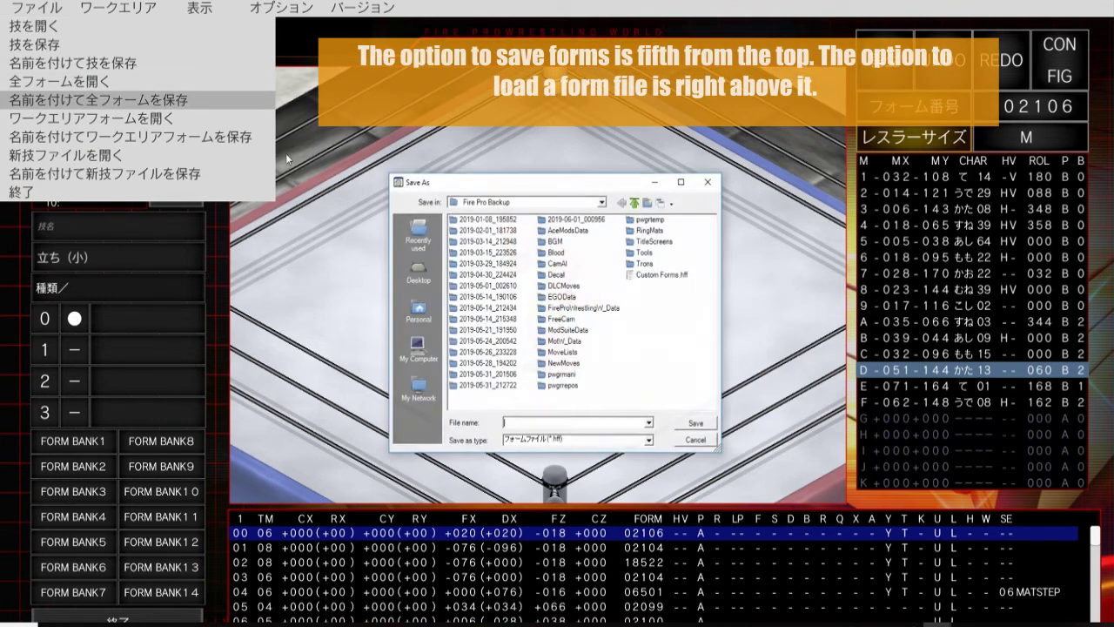
{"action": "double_click", "coordinate": [658, 277]}
{"action": "left_click", "coordinate": [538, 334]}
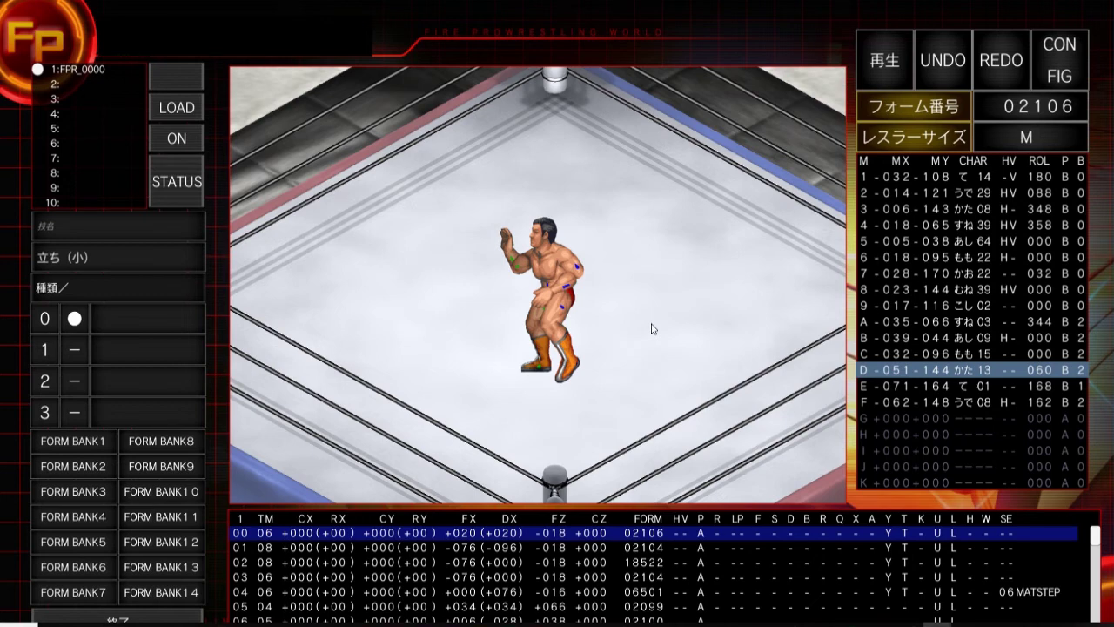
Step: Go to frame 01 (form 02104) and raise the head to about -029, -092 with rotation 034
{"action": "key", "text": "Down"}
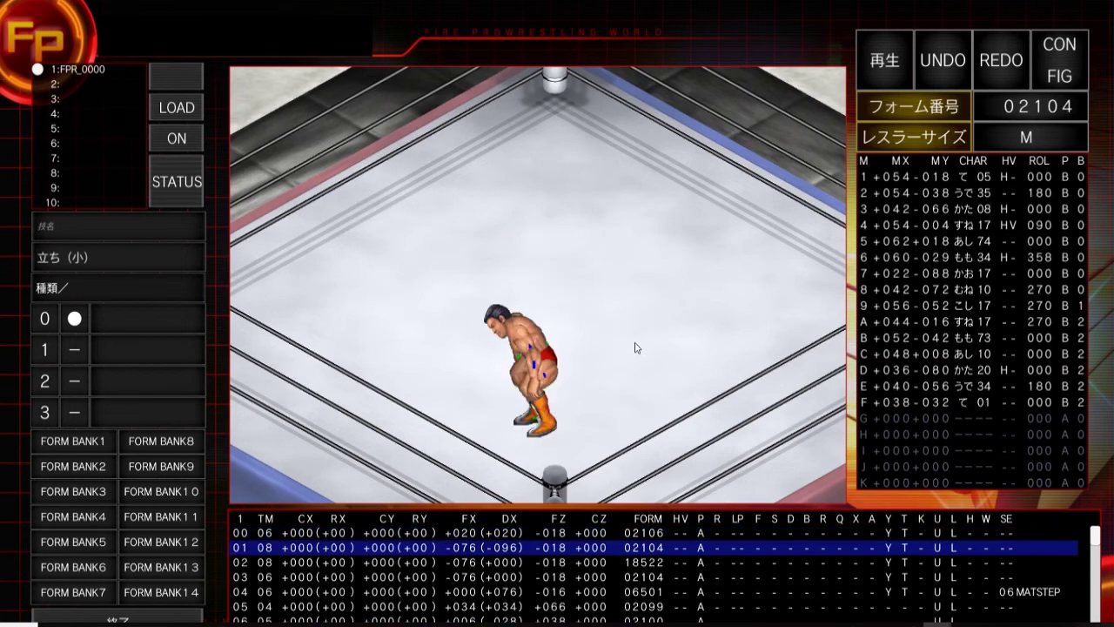
{"action": "mouse_move", "coordinate": [497, 304]}
{"action": "left_mouse_down"}
{"action": "mouse_move", "coordinate": [501, 293]}
{"action": "mouse_move", "coordinate": [506, 300]}
{"action": "left_mouse_up"}
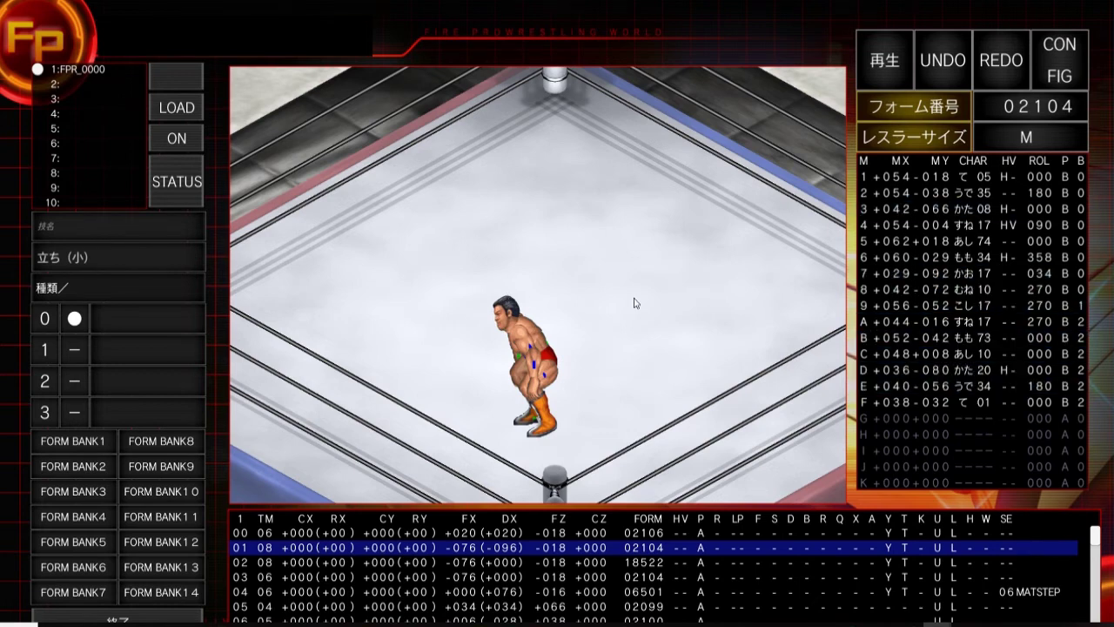
Step: In frame 02 (form 18522), lower the arm made of parts 1 to 3, rotating the forearm to 324 and the shoulder to 298
{"action": "key", "text": "Down"}
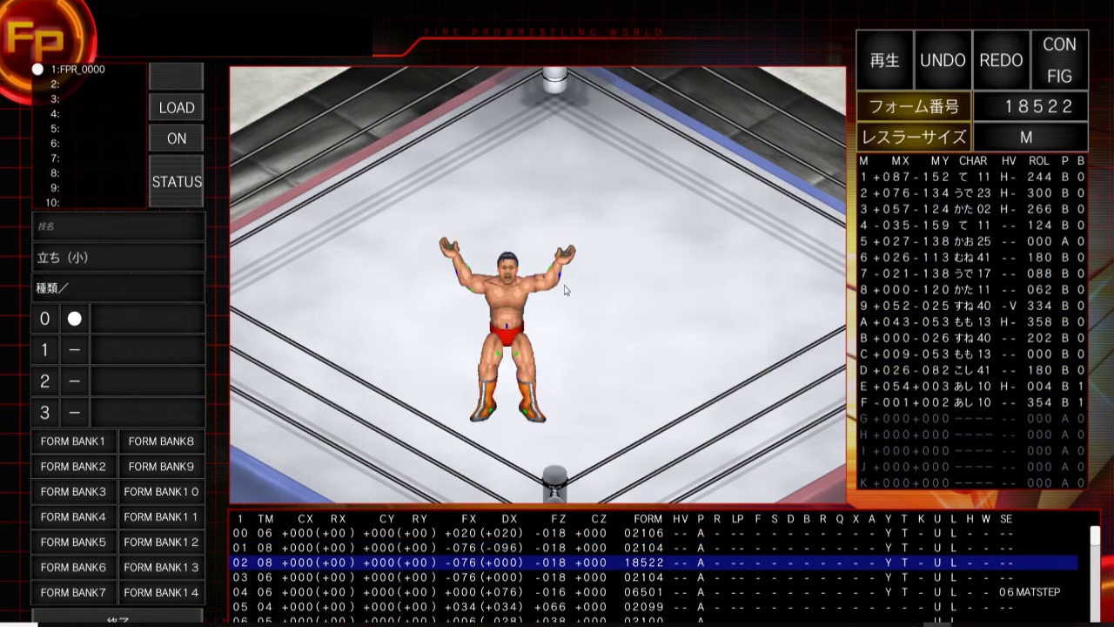
{"action": "left_click_drag", "start_coordinate": [540, 293], "coordinate": [567, 301]}
{"action": "left_click_drag", "start_coordinate": [569, 258], "coordinate": [576, 287]}
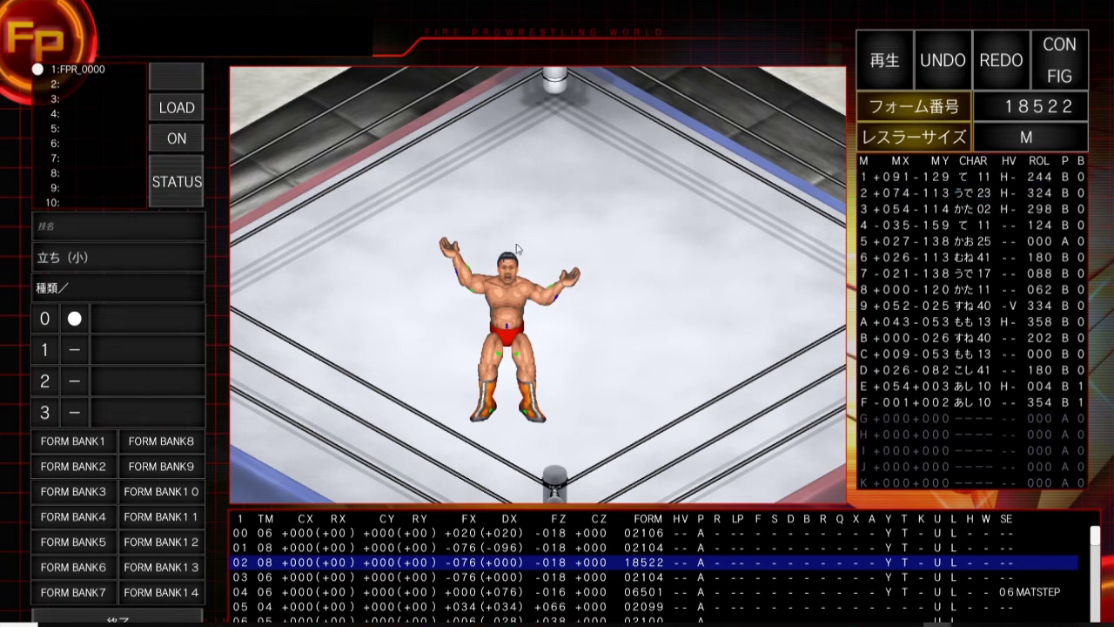
Step: Save all forms again to Custom Forms.hff so the file includes the edits to forms 02104 and 18522
{"action": "left_click", "coordinate": [41, 13]}
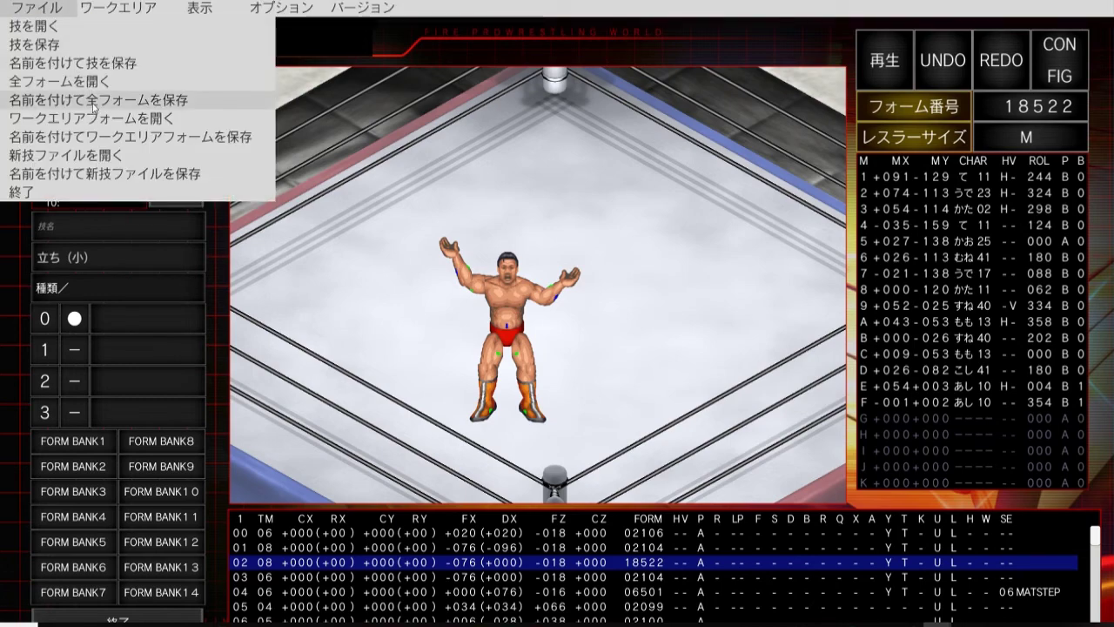
{"action": "left_click", "coordinate": [92, 103]}
{"action": "double_click", "coordinate": [659, 275]}
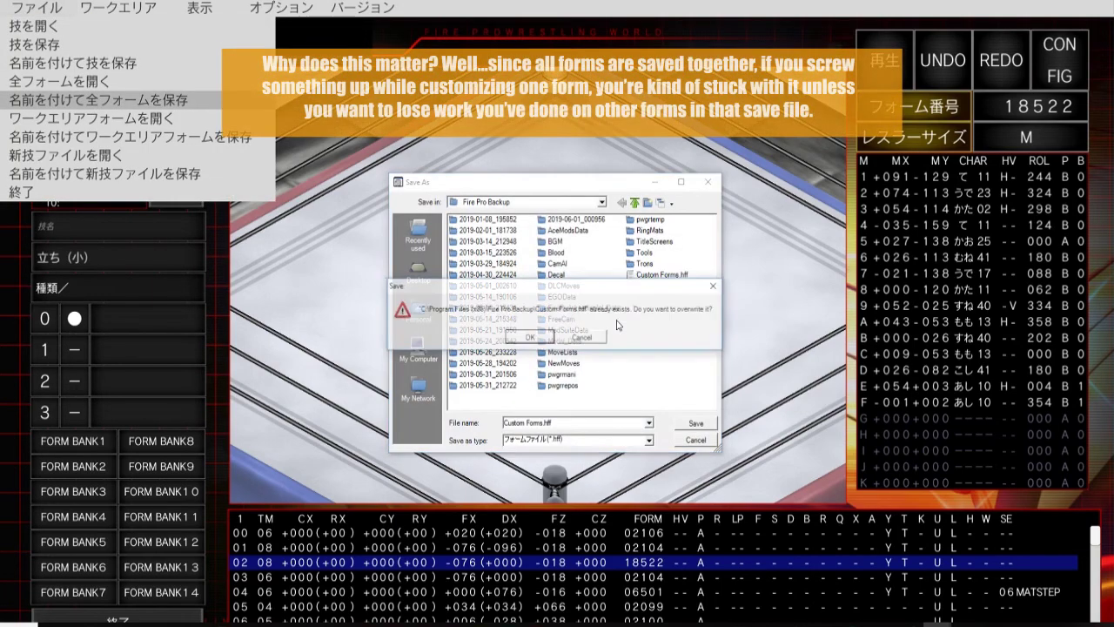
{"action": "left_click", "coordinate": [548, 342]}
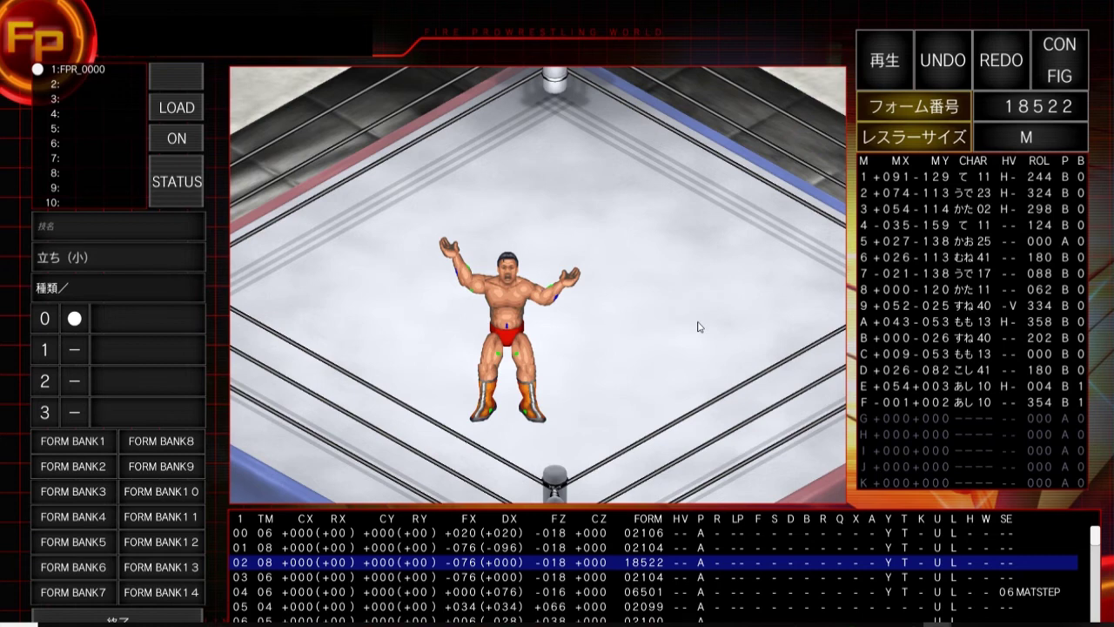
Step: Return to frame 00 and copy the complete form 02106
{"action": "key", "text": "Up"}
{"action": "key", "text": "Up"}
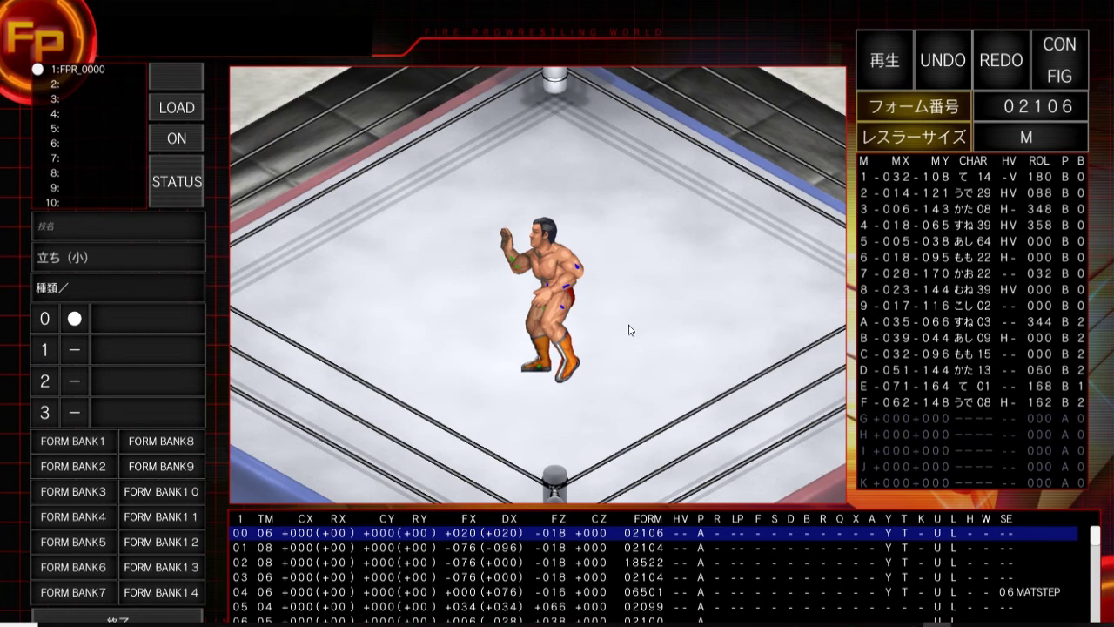
{"action": "right_click", "coordinate": [905, 110]}
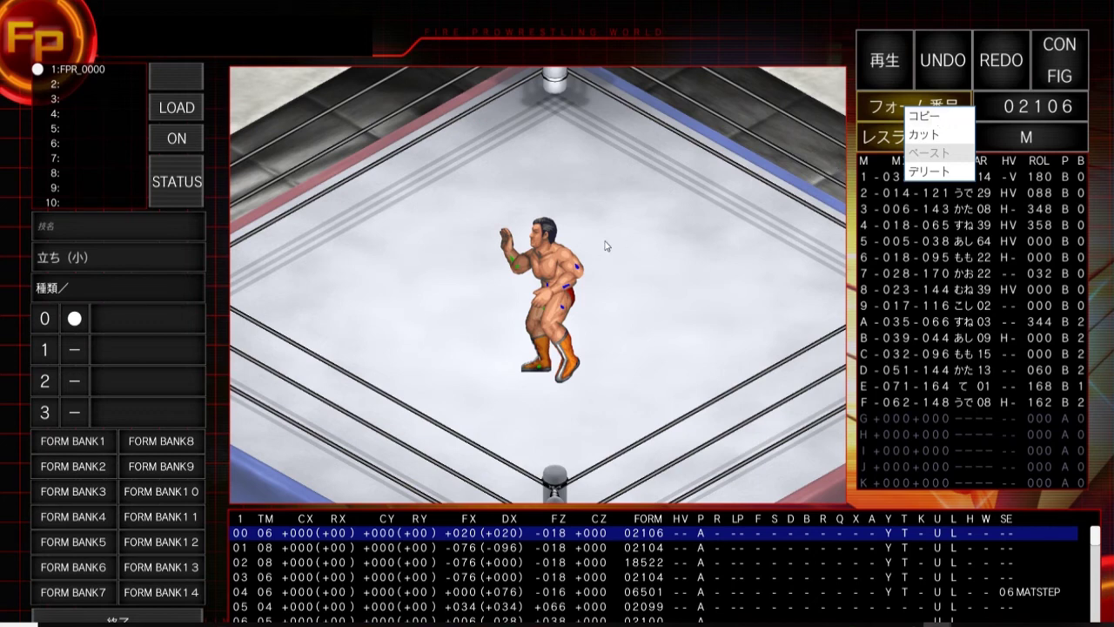
{"action": "left_click", "coordinate": [933, 118]}
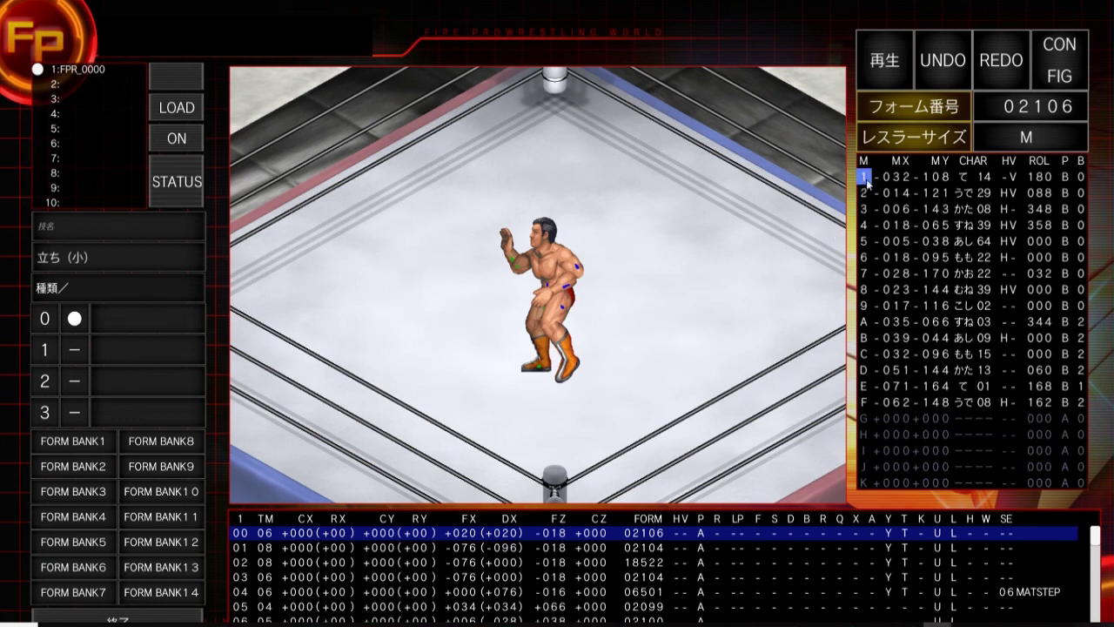
{"action": "left_click_drag", "start_coordinate": [865, 178], "coordinate": [867, 209]}
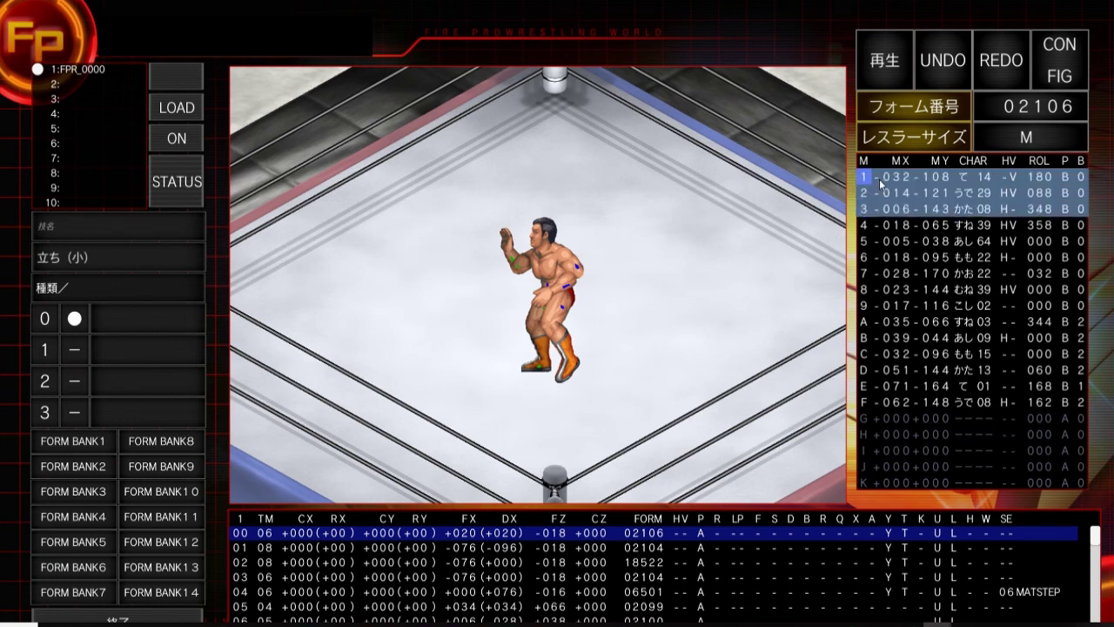
{"action": "right_click", "coordinate": [876, 178]}
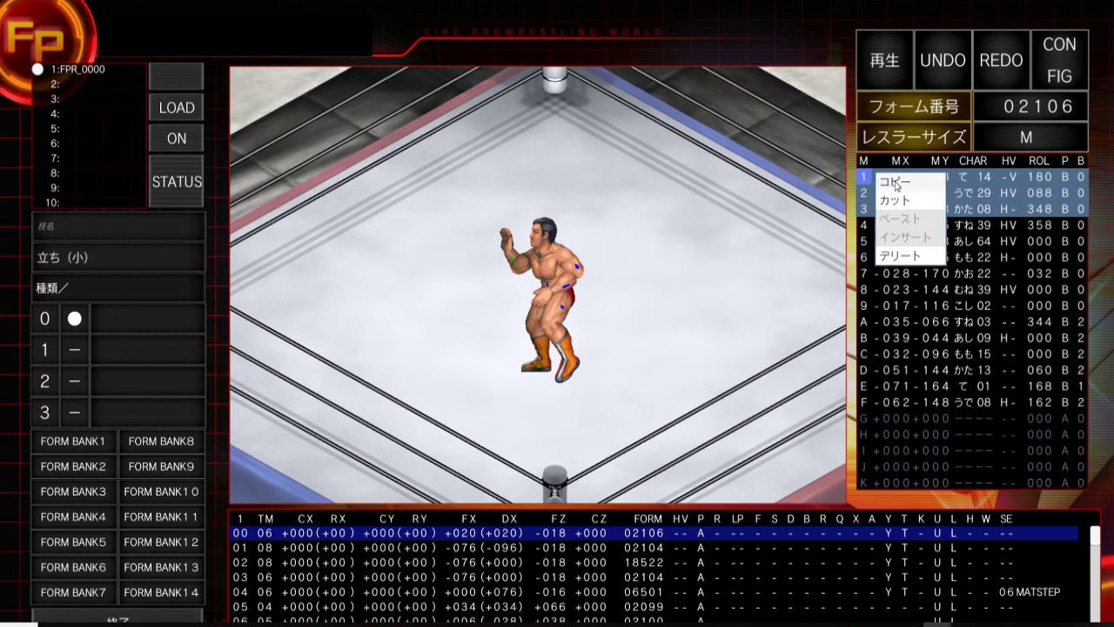
{"action": "left_click", "coordinate": [847, 190]}
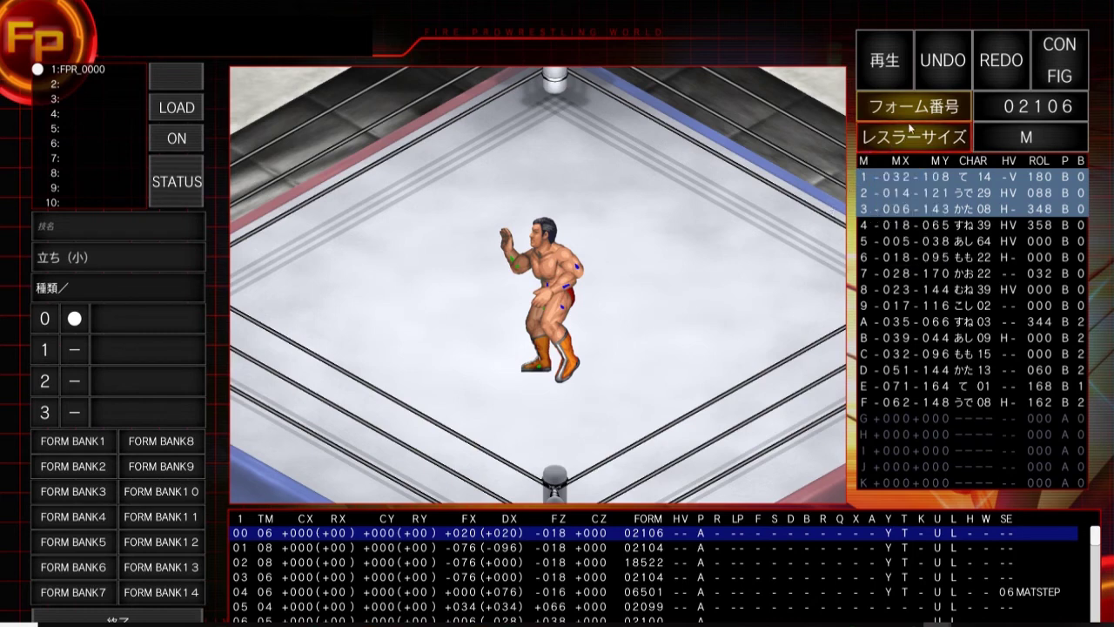
Step: Go to frame 01 and paste the copied form 02106 over all lines of form 02104
{"action": "left_click", "coordinate": [611, 546]}
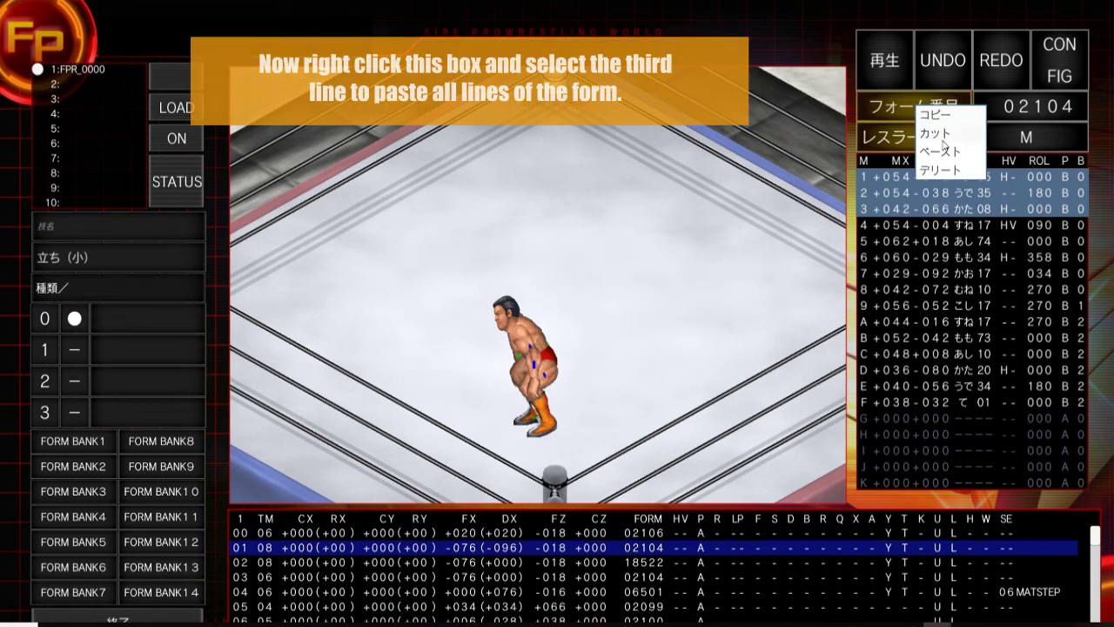
{"action": "left_click", "coordinate": [941, 152]}
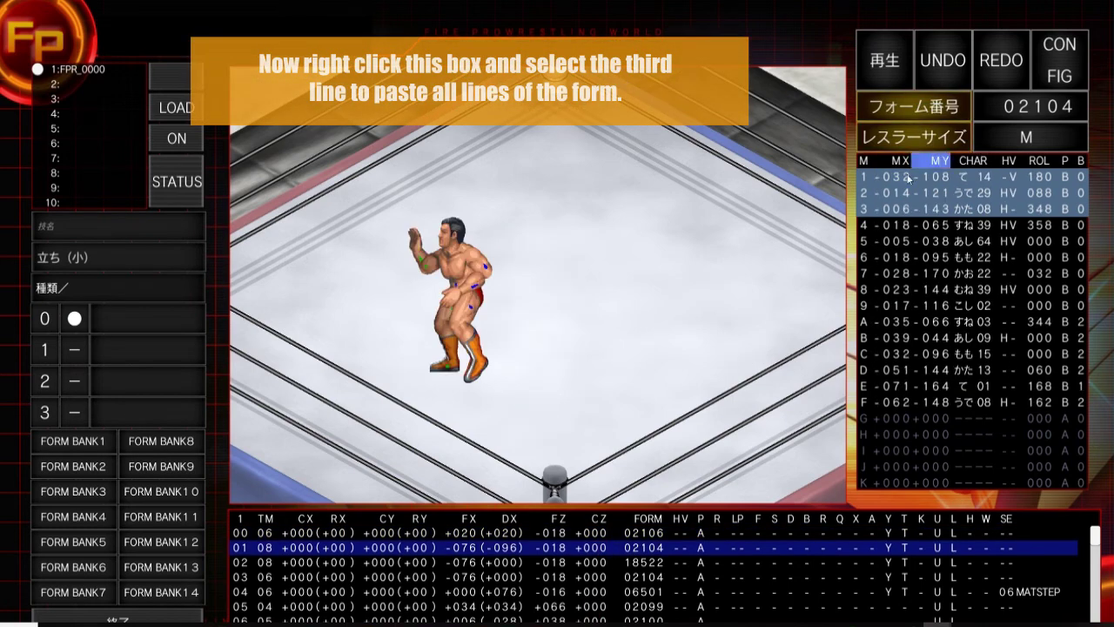
{"action": "left_click", "coordinate": [612, 271]}
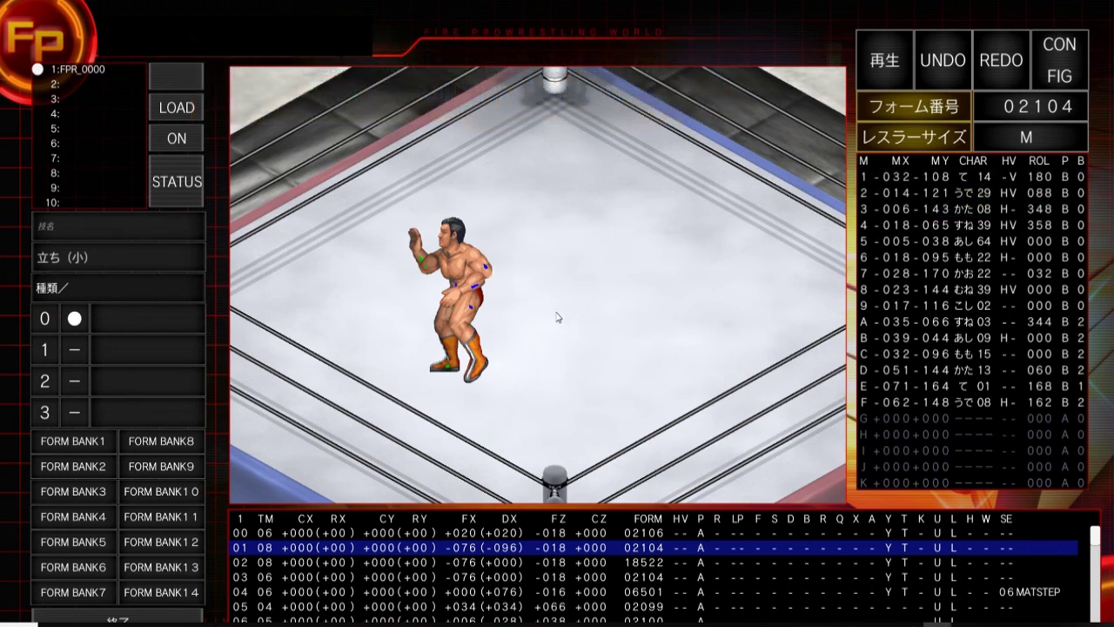
Step: Set the FX position of frame 01 to +020 so the wrestler stands where frame 00 places him
{"action": "left_click", "coordinate": [460, 550]}
{"action": "right_click", "coordinate": [473, 551]}
{"action": "right_click", "coordinate": [473, 551]}
{"action": "right_click", "coordinate": [474, 551]}
{"action": "right_click", "coordinate": [473, 550]}
{"action": "scroll", "coordinate": [659, 384], "scroll_direction": "up", "scroll_amount": 1}
{"action": "scroll", "coordinate": [659, 384], "scroll_direction": "down", "scroll_amount": 1}
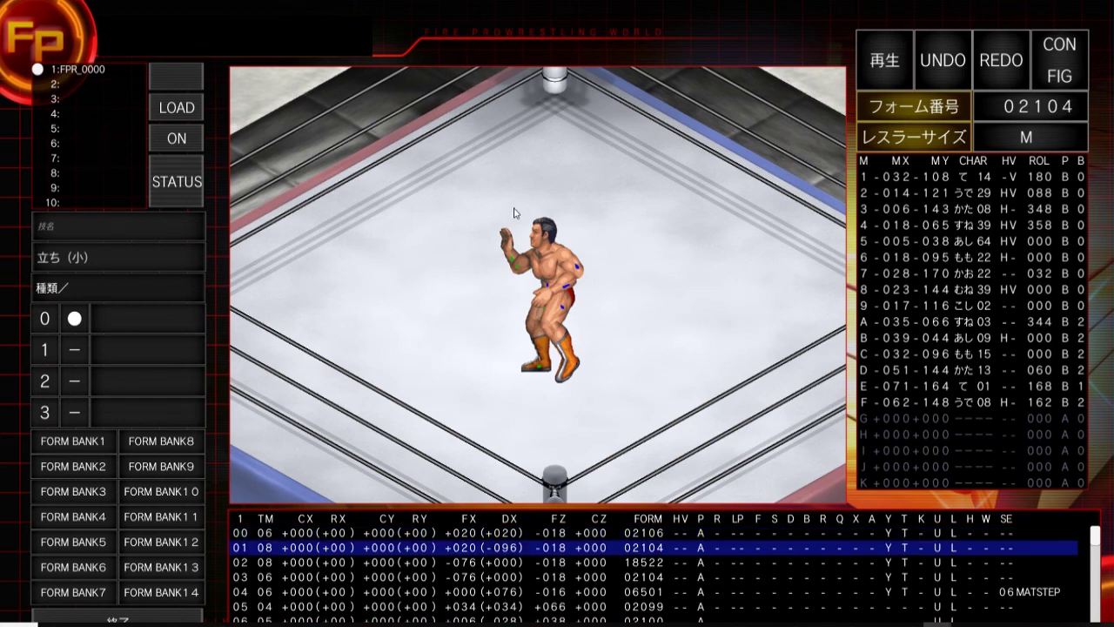
Step: Raise the front arm: hand to -066, -191 rotated 190, forearm to -061, -167 rotated 180, shoulder to -050, -155 rotated 108
{"action": "left_click_drag", "start_coordinate": [507, 235], "coordinate": [510, 201]}
{"action": "scroll", "coordinate": [510, 201], "scroll_direction": "up", "scroll_amount": 2}
{"action": "left_click_drag", "start_coordinate": [505, 244], "coordinate": [507, 222]}
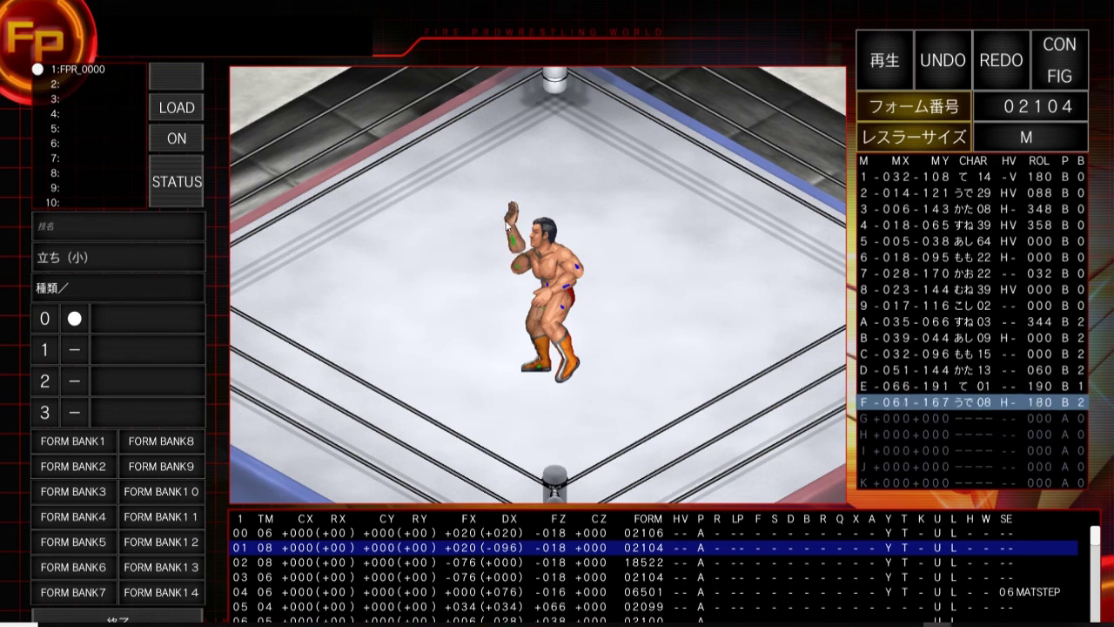
{"action": "left_click", "coordinate": [513, 275]}
{"action": "left_click_drag", "start_coordinate": [513, 275], "coordinate": [514, 261]}
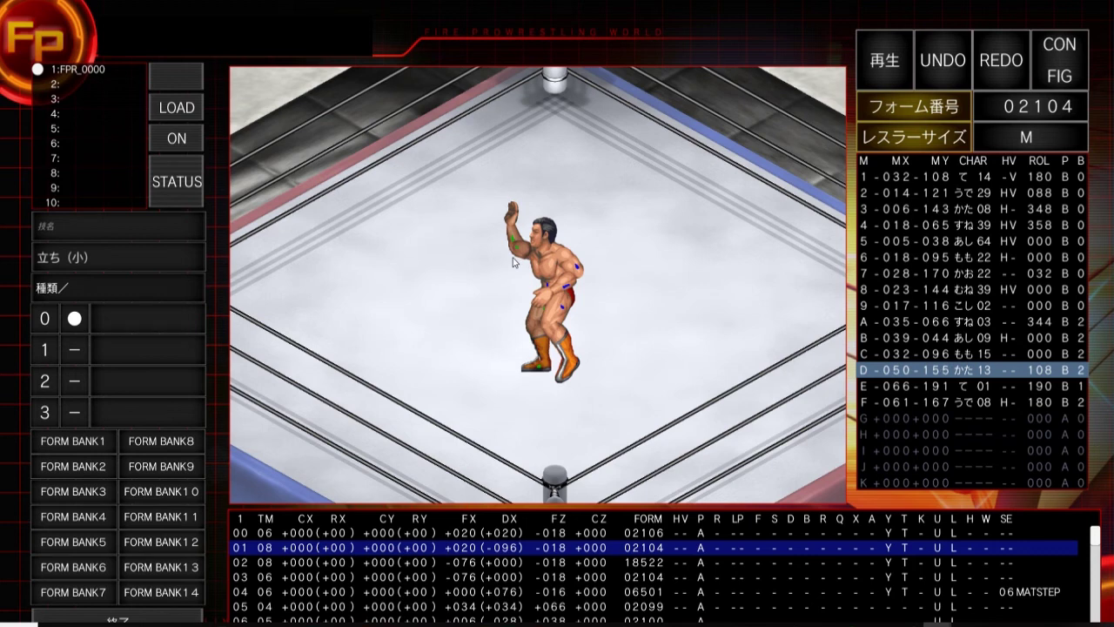
{"action": "left_click", "coordinate": [629, 259]}
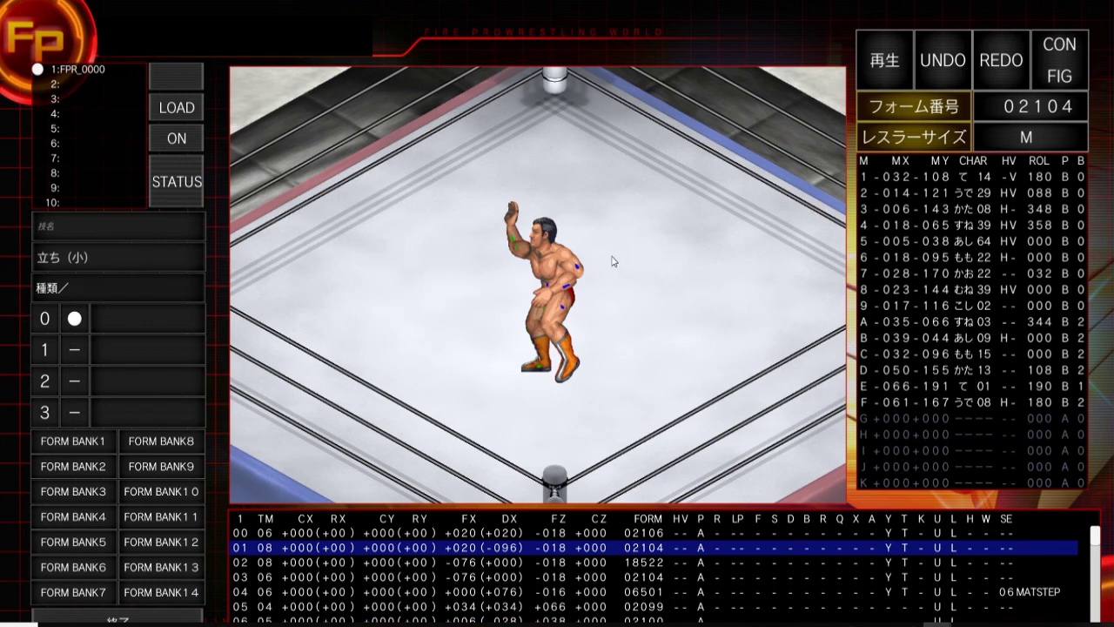
Step: Shift the rear shoulder, part 3, to -009, -140 and rotate it to 014
{"action": "left_click_drag", "start_coordinate": [585, 269], "coordinate": [584, 270]}
{"action": "scroll", "coordinate": [583, 270], "scroll_direction": "up", "scroll_amount": 9}
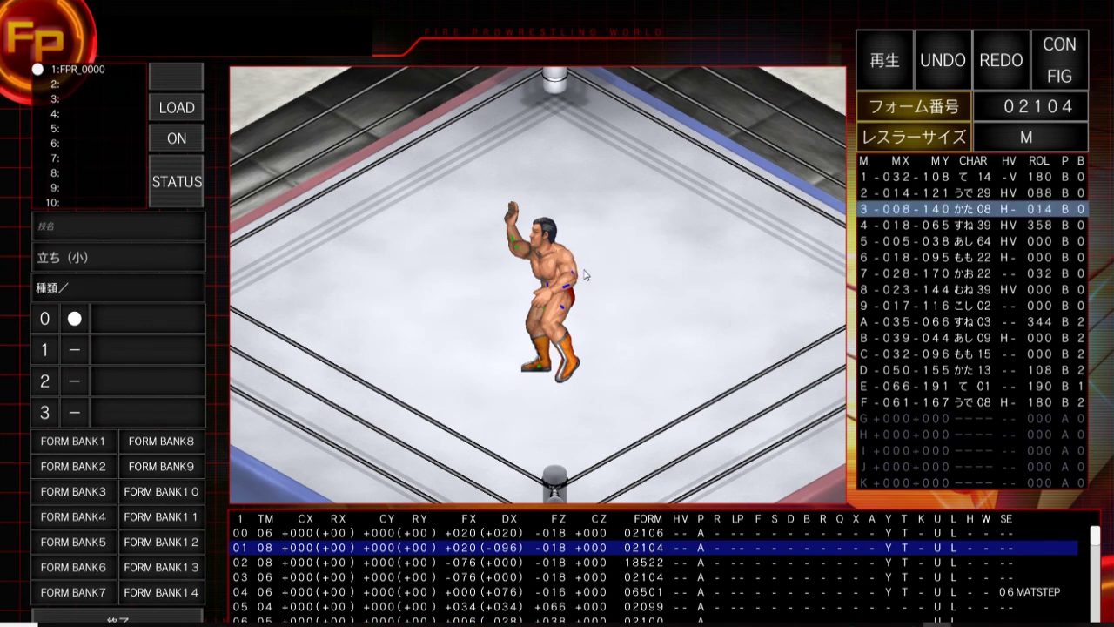
{"action": "left_click", "coordinate": [609, 261]}
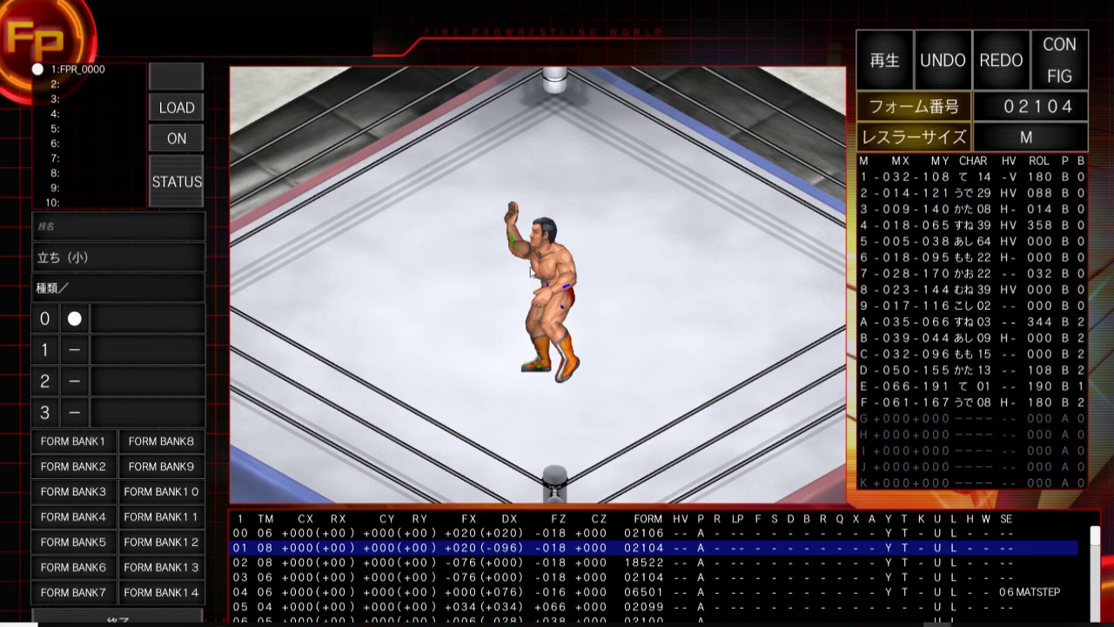
{"action": "left_click", "coordinate": [529, 274]}
{"action": "scroll", "coordinate": [529, 274], "scroll_direction": "up", "scroll_amount": 4}
{"action": "left_click_drag", "start_coordinate": [529, 274], "coordinate": [533, 278]}
{"action": "scroll", "coordinate": [529, 271], "scroll_direction": "down", "scroll_amount": 2}
{"action": "left_click", "coordinate": [563, 244]}
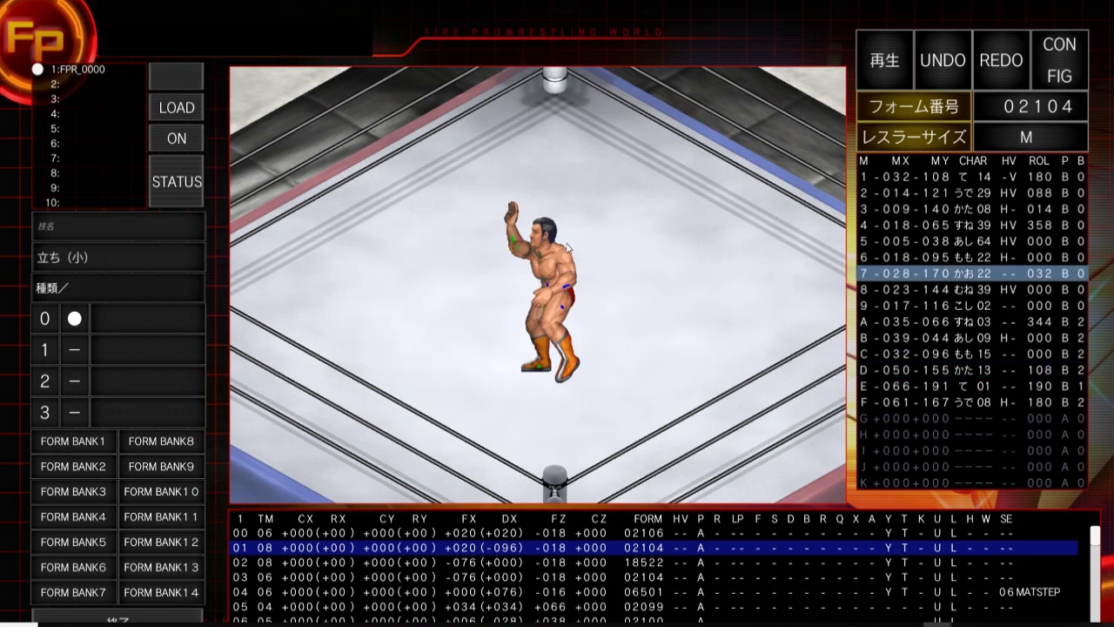
Step: Tilt the chest to rotation 010 at -024, -145 and the head to rotation 044 at -027, -171
{"action": "left_click", "coordinate": [575, 251]}
{"action": "left_click_drag", "start_coordinate": [575, 251], "coordinate": [573, 246]}
{"action": "scroll", "coordinate": [572, 244], "scroll_direction": "up", "scroll_amount": 2}
{"action": "scroll", "coordinate": [573, 244], "scroll_direction": "up", "scroll_amount": 4}
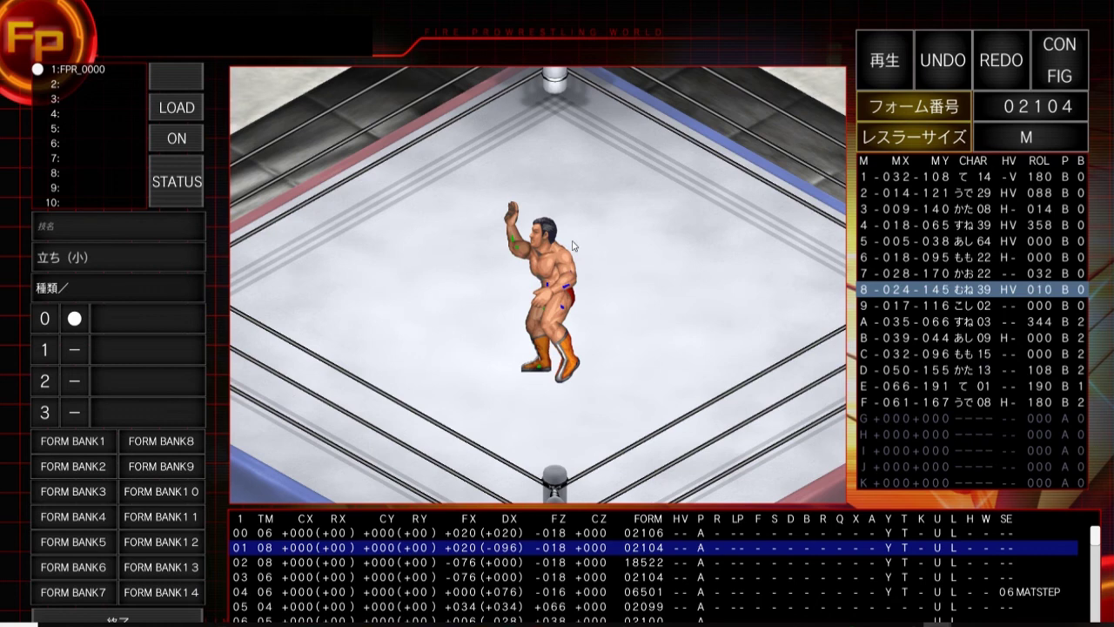
{"action": "left_click_drag", "start_coordinate": [548, 222], "coordinate": [550, 221]}
{"action": "scroll", "coordinate": [550, 221], "scroll_direction": "up", "scroll_amount": 6}
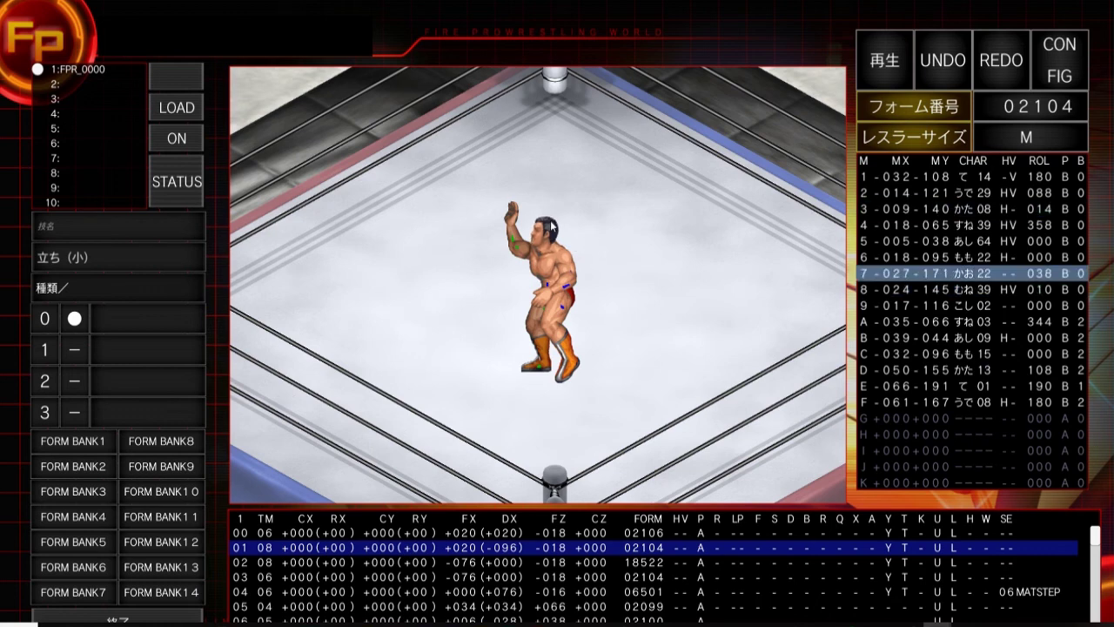
{"action": "left_click", "coordinate": [628, 247]}
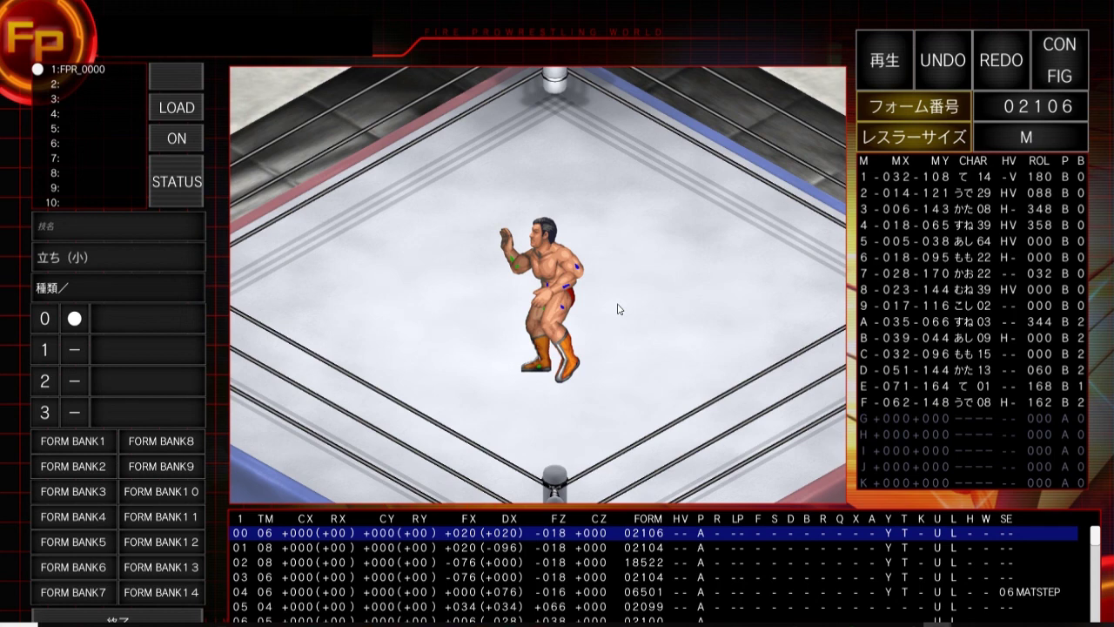
{"action": "key", "text": "Down"}
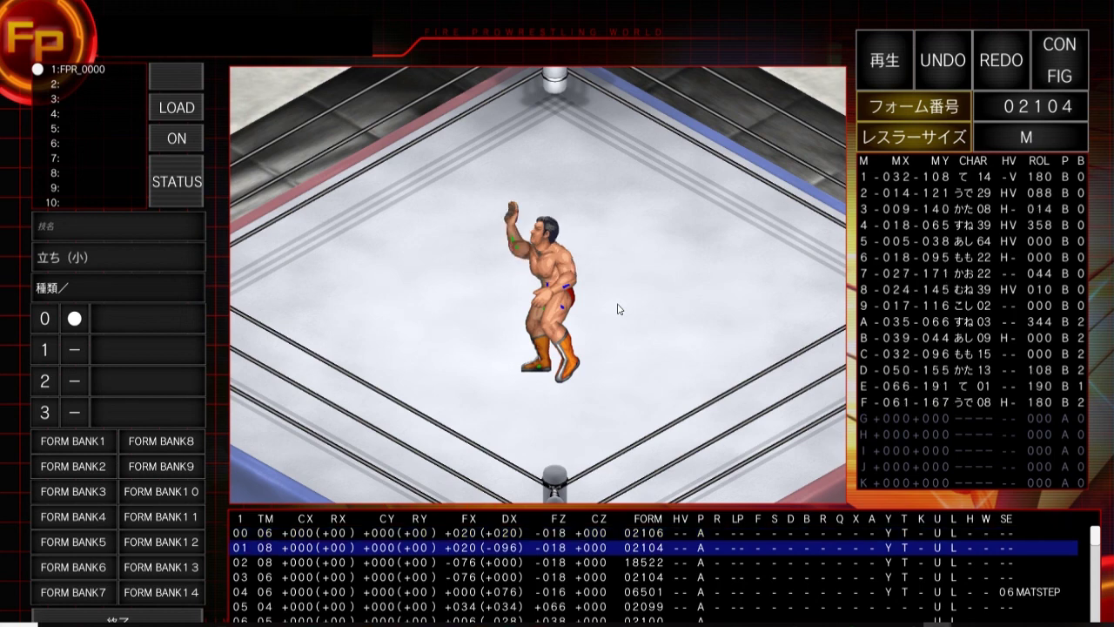